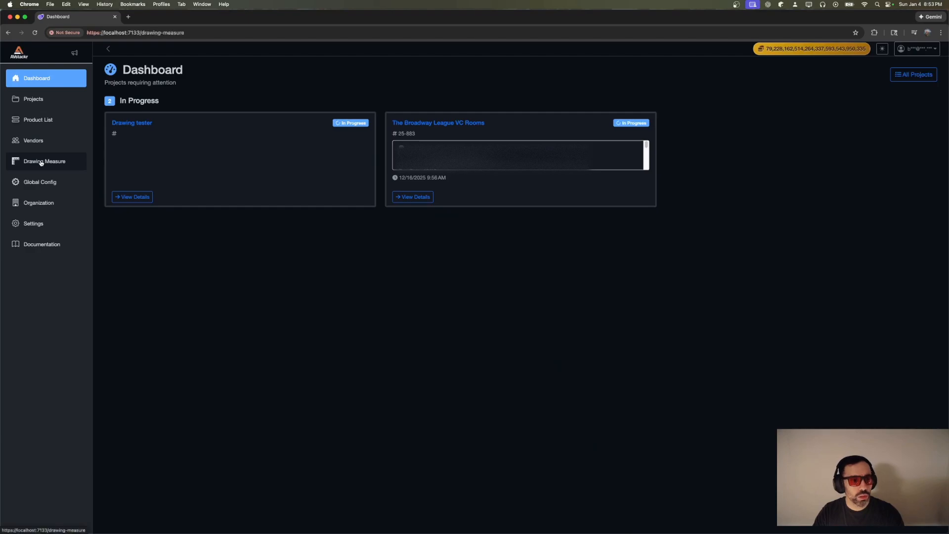
- Open the conference room floor plan image in the Drawing Measurement Tool
click(135, 92)
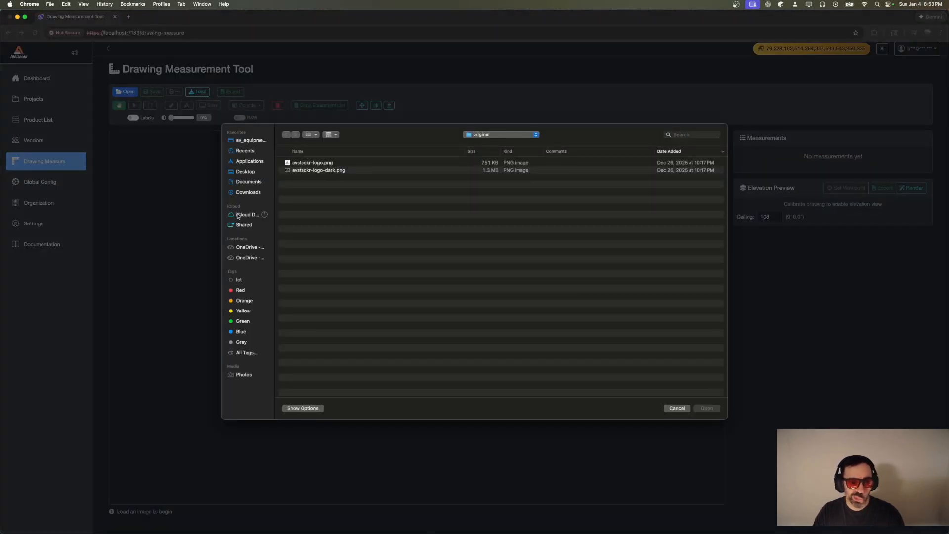
click(248, 182)
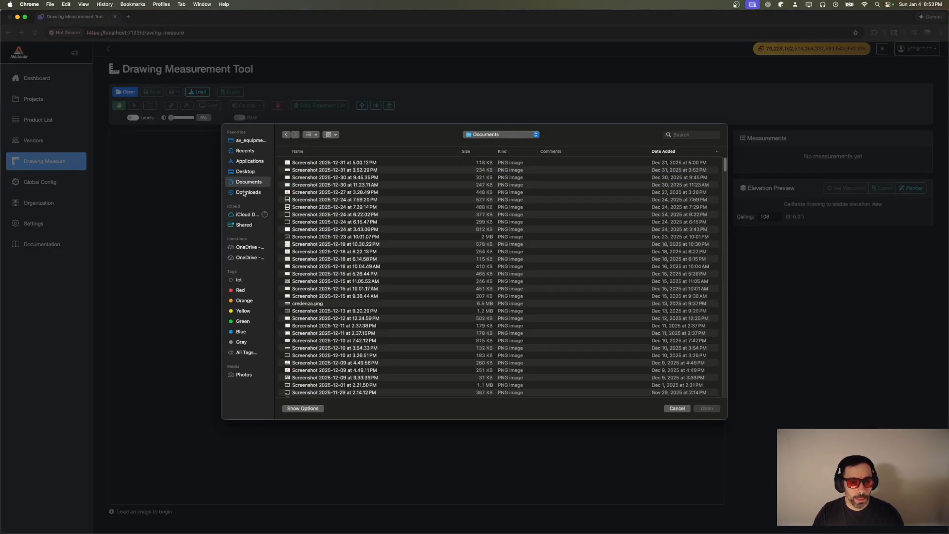
click(324, 185)
click(707, 408)
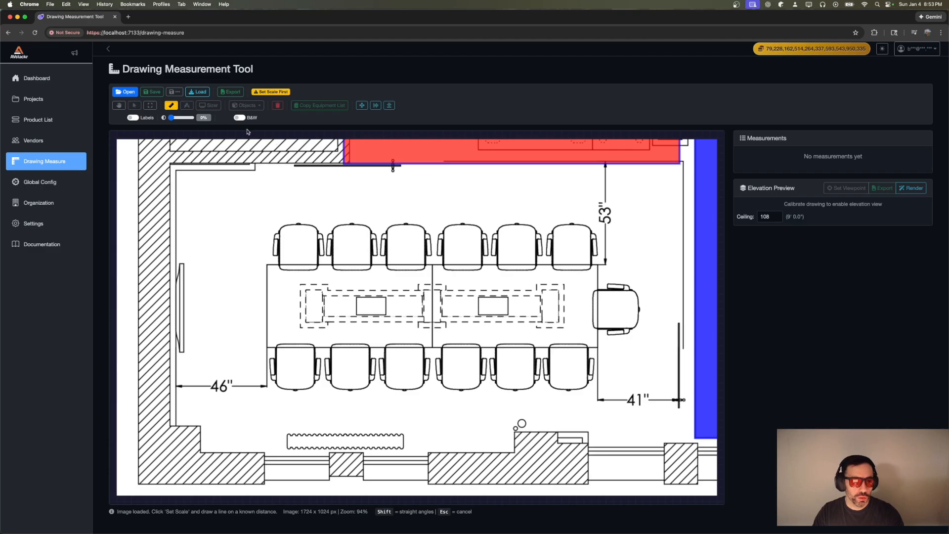
- Set the drawing scale by marking the 46" dimension line between wall and table and entering 46 inches
click(172, 107)
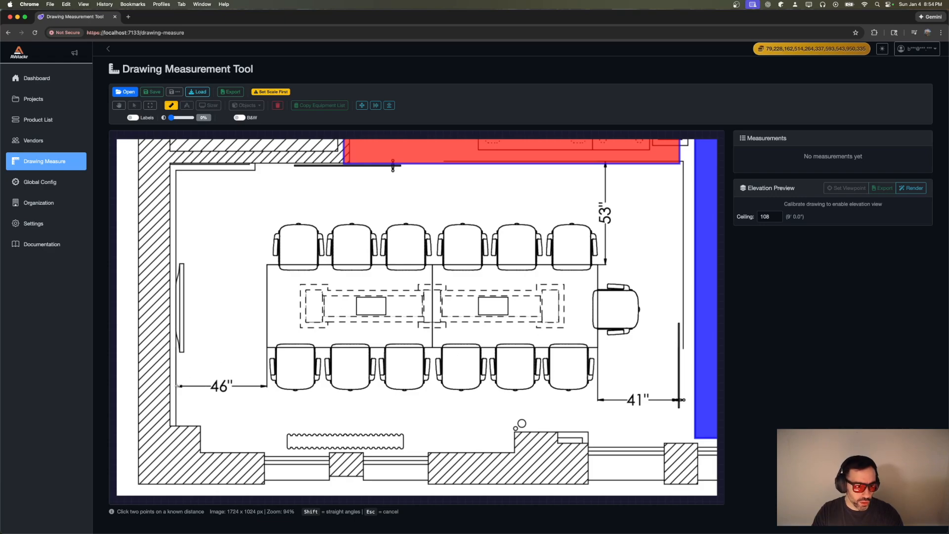
click(177, 385)
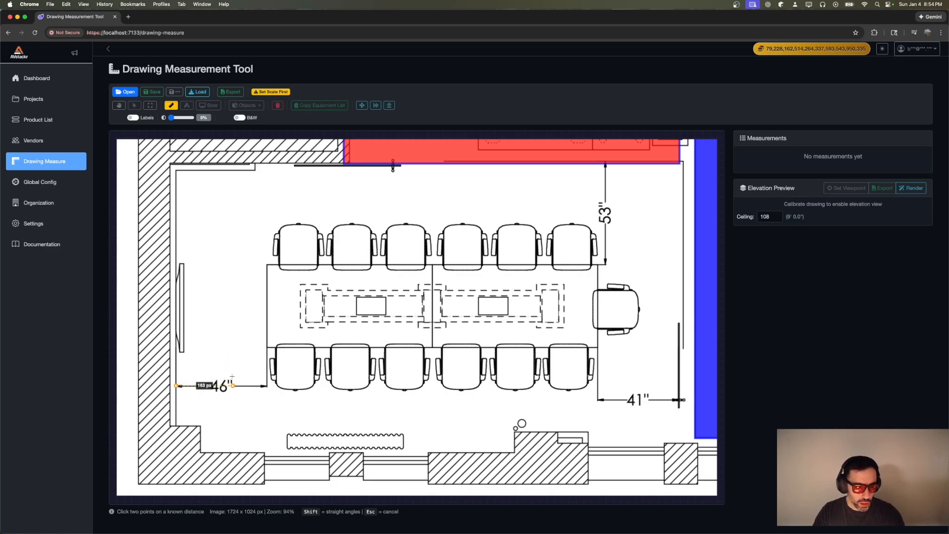
click(266, 385)
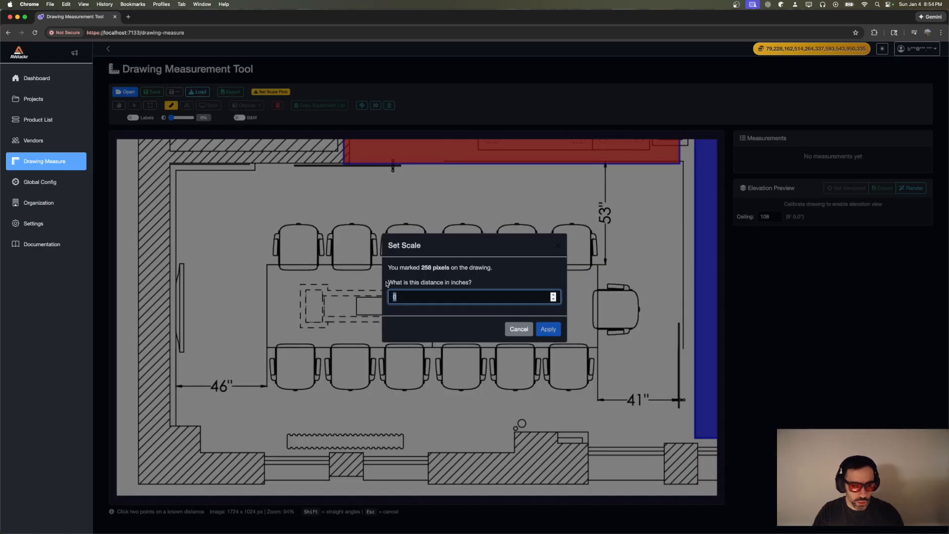
text(46)
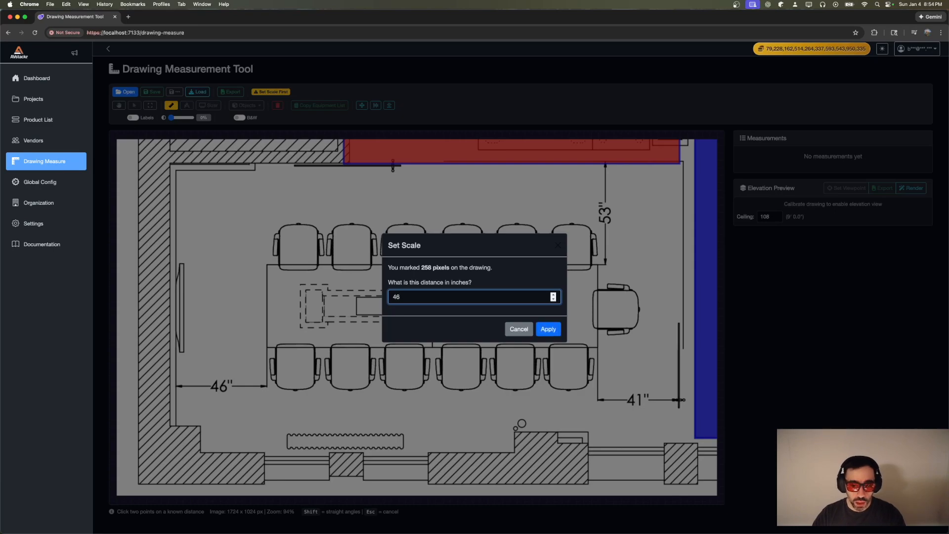
click(548, 329)
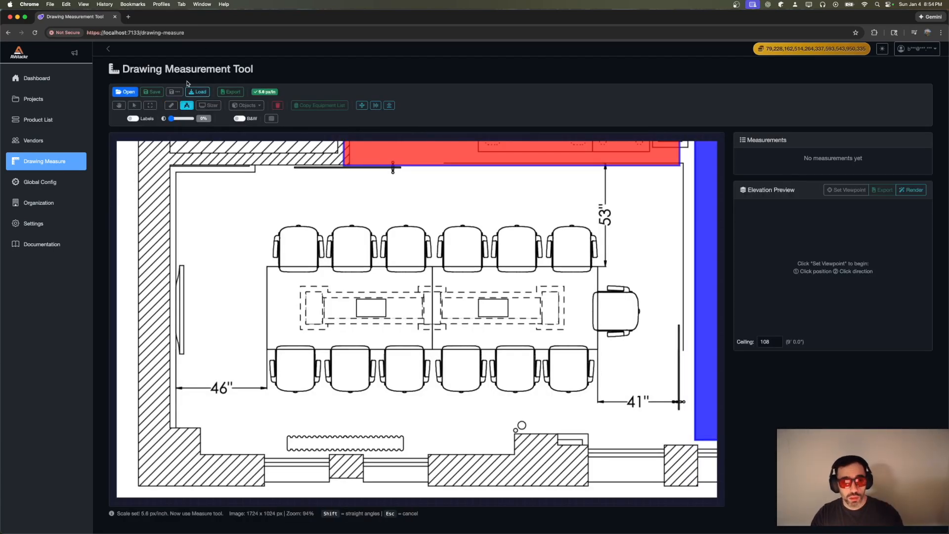
- Measure along the 46" dimension line from the wall to the table to check the scale
click(171, 105)
click(187, 105)
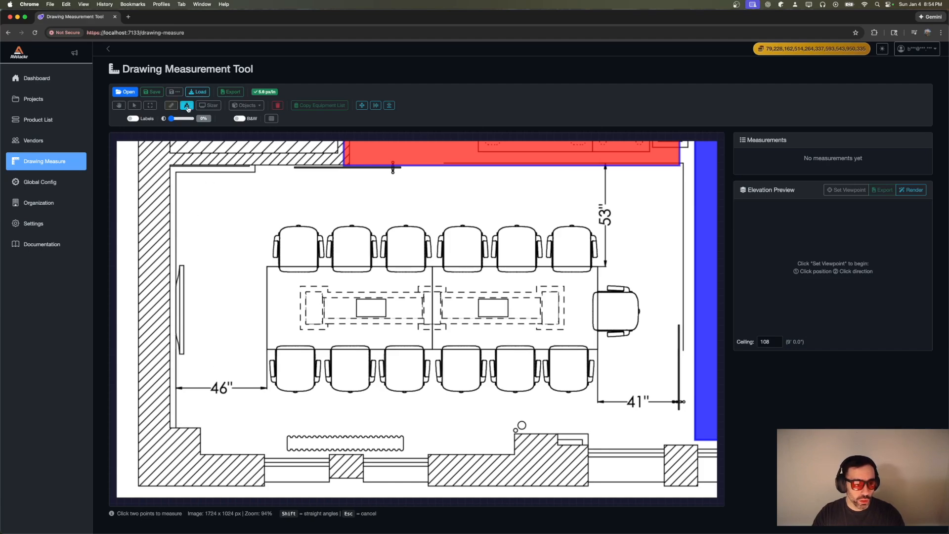
click(176, 388)
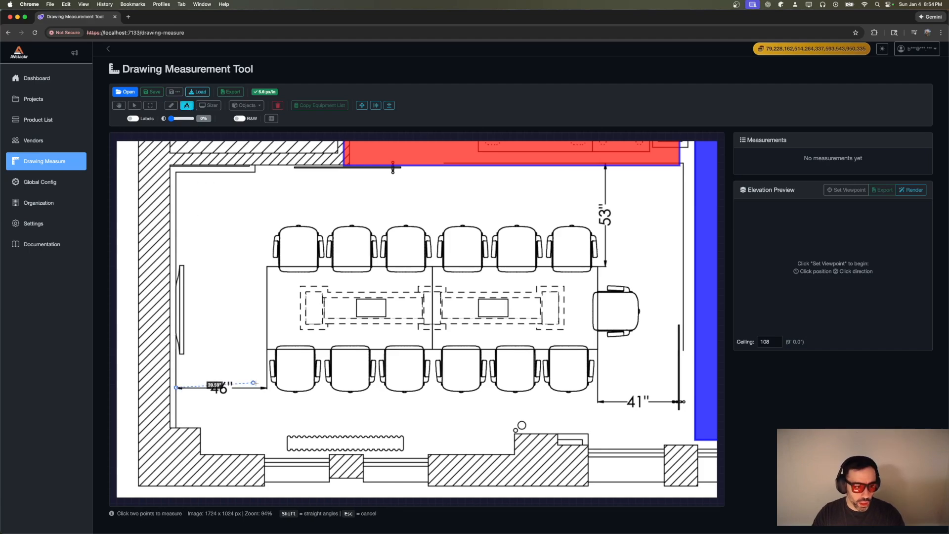
click(267, 387)
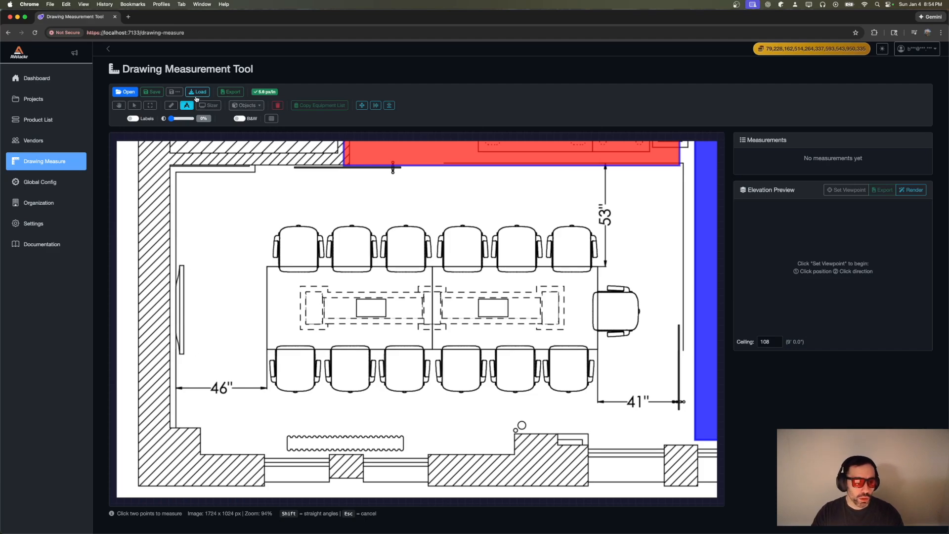
- Activate the display Sizer and look through the object library from displays down to electrical items
click(208, 106)
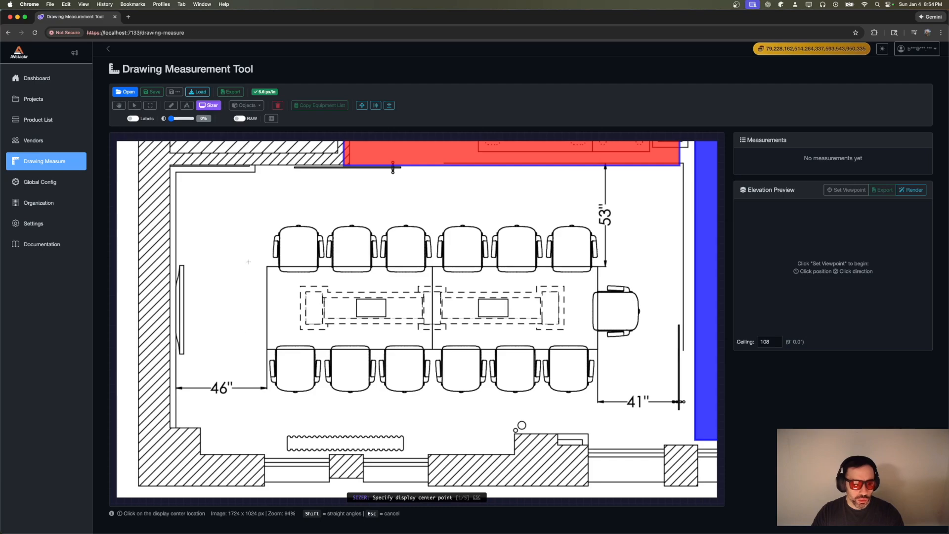
click(245, 105)
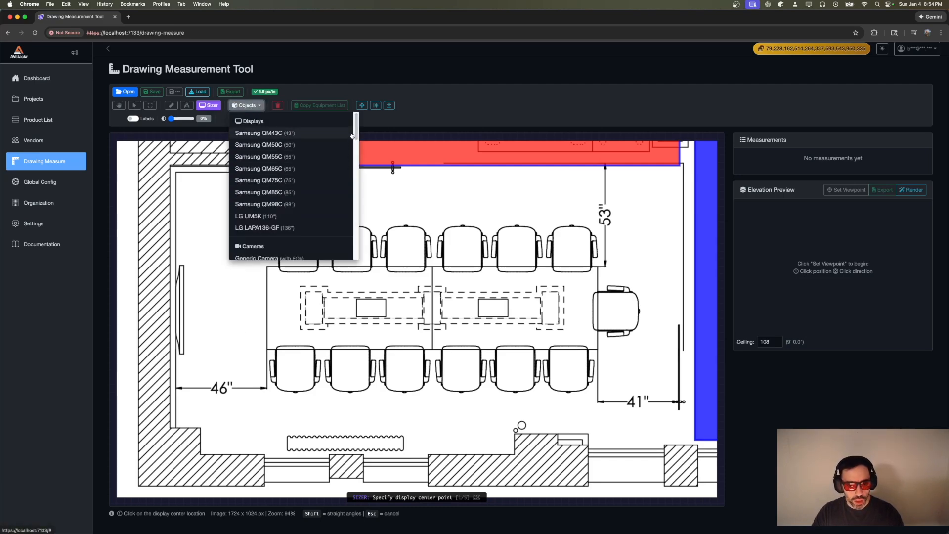
click(262, 105)
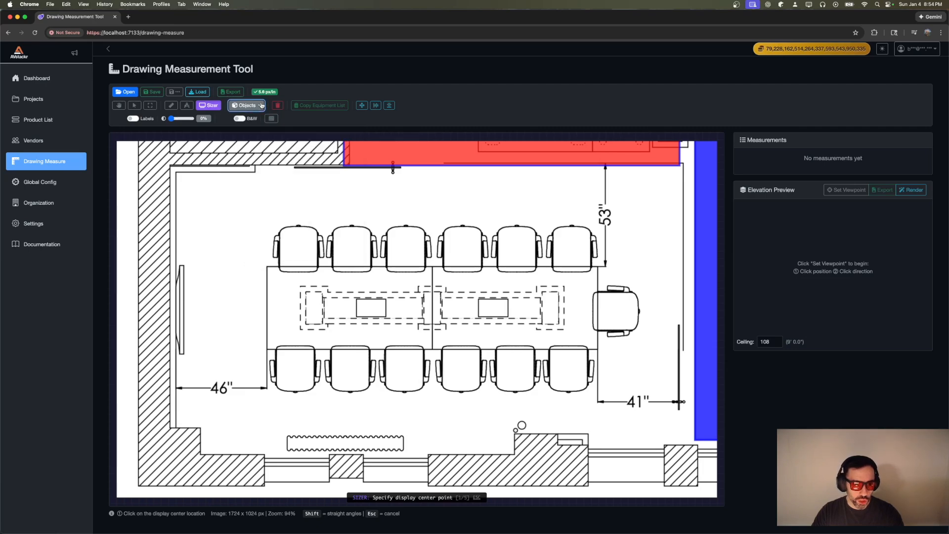
click(262, 106)
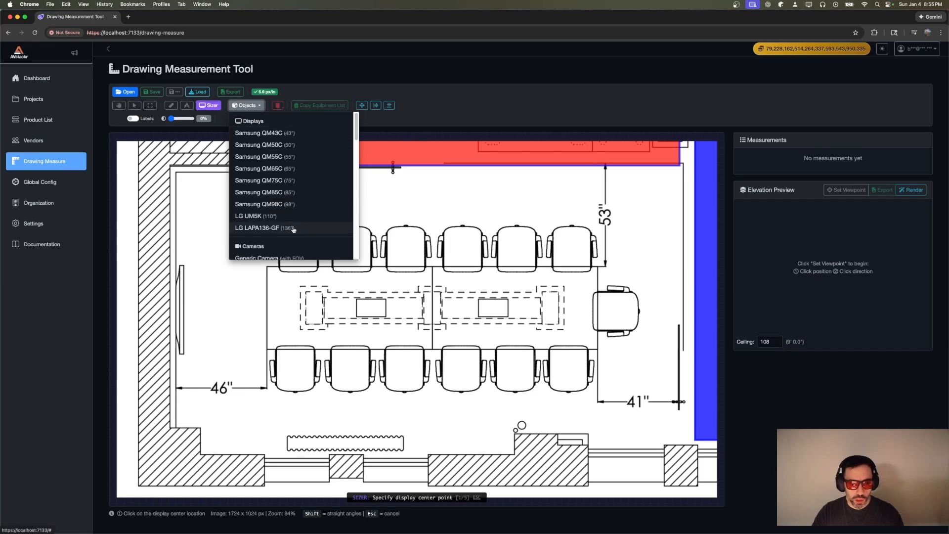
drag(357, 125, 369, 230)
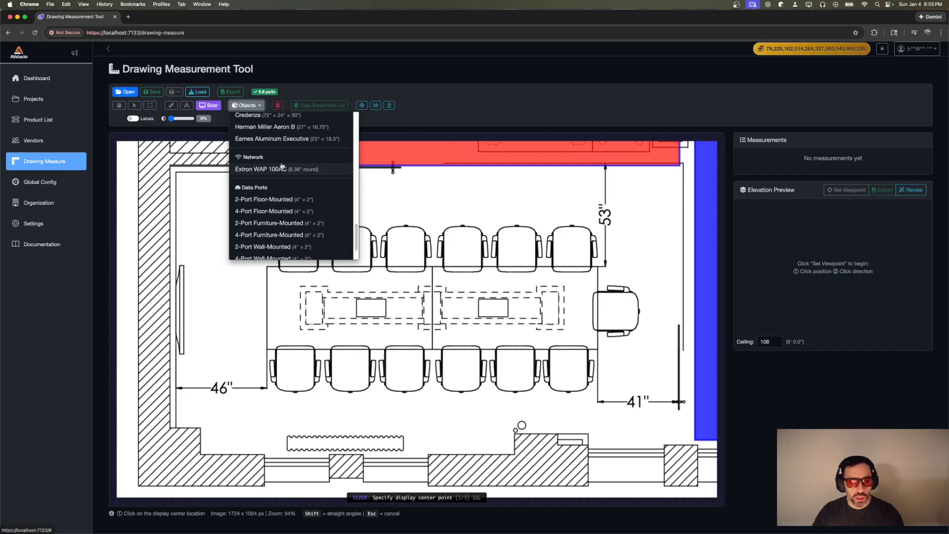
scroll(303, 227, down, 2)
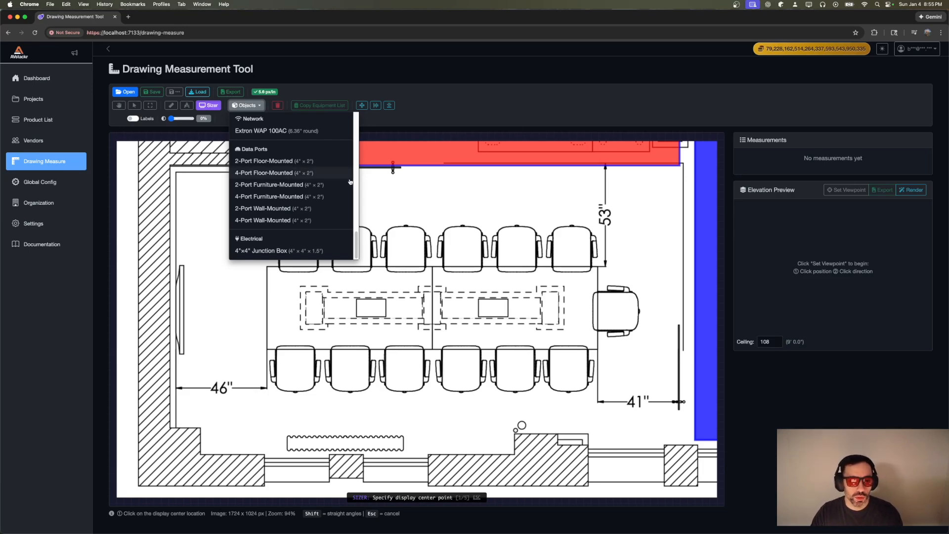
drag(356, 243, 369, 124)
click(408, 99)
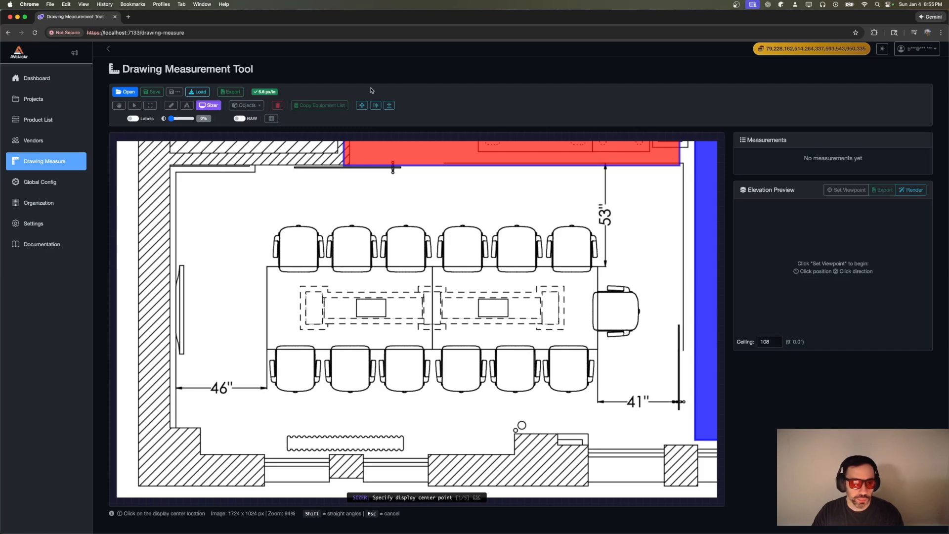
- Convert the floor plan to black and white and fade it by about 20%
click(241, 119)
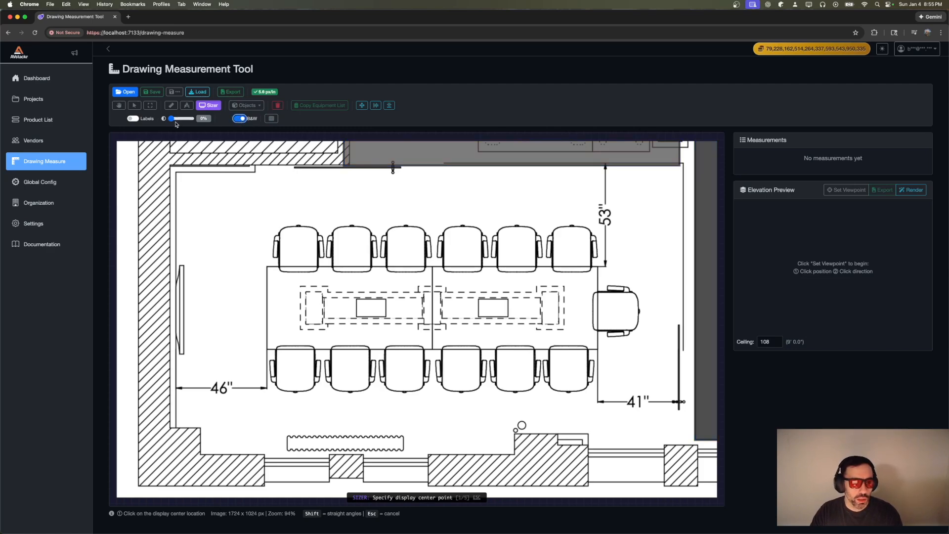
drag(172, 120, 177, 120)
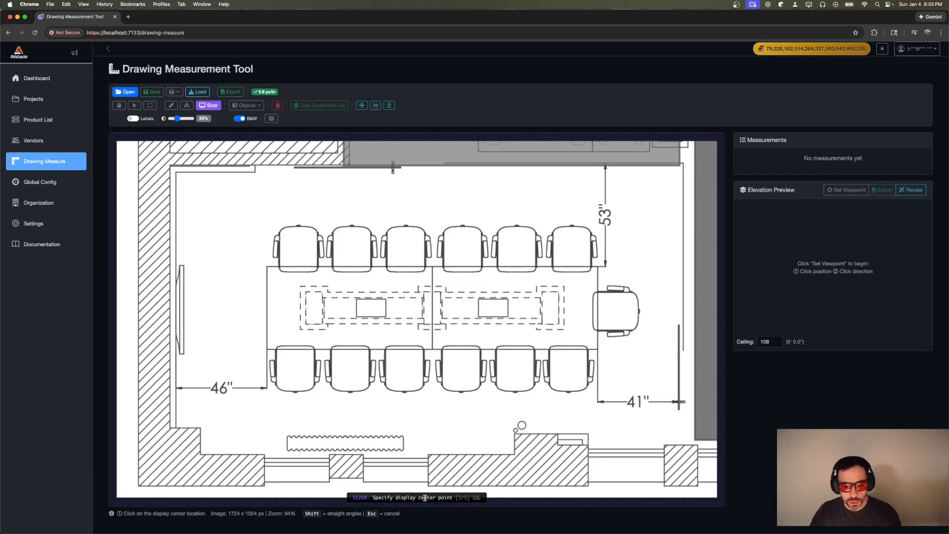
- Create a display sizing analysis by marking the wall display's centre, the closest viewer, the farthest viewer and both ends of the display wall
click(176, 310)
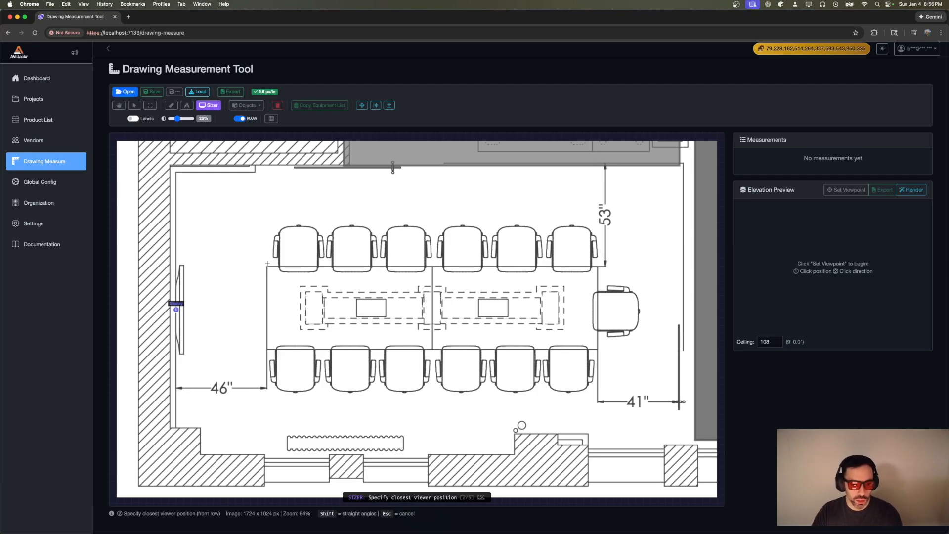
click(297, 240)
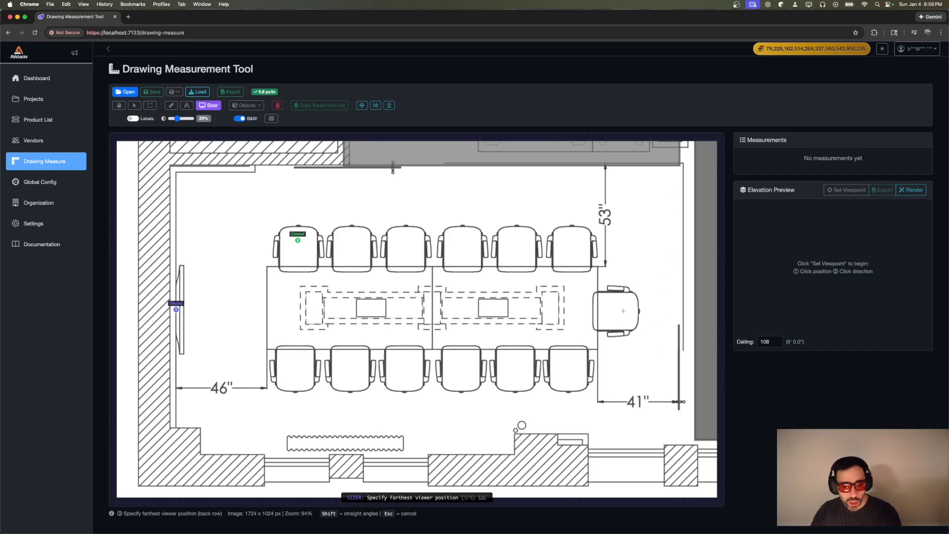
click(623, 311)
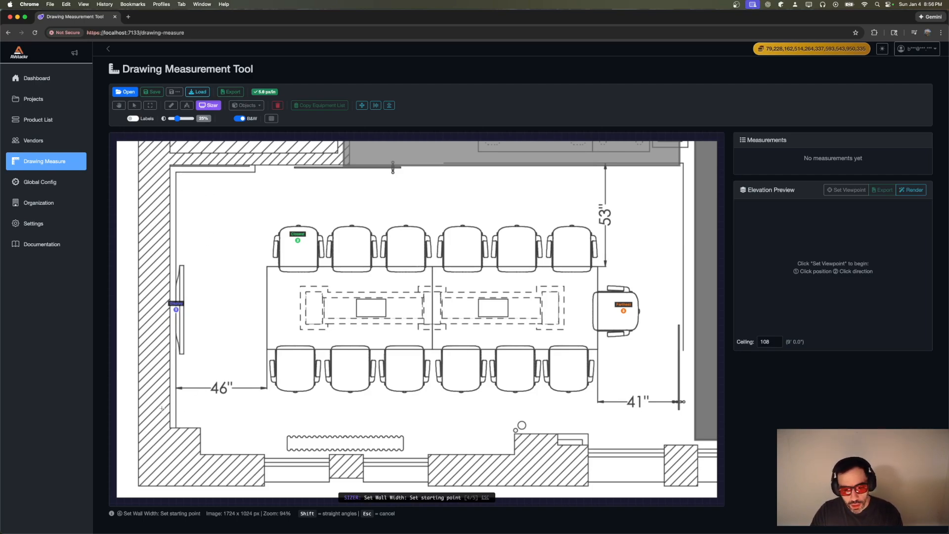
click(177, 426)
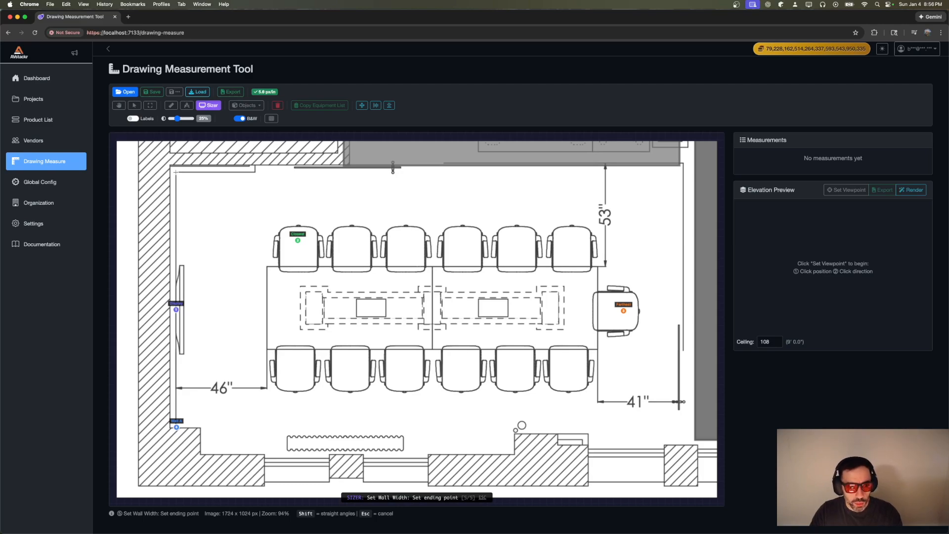
click(176, 172)
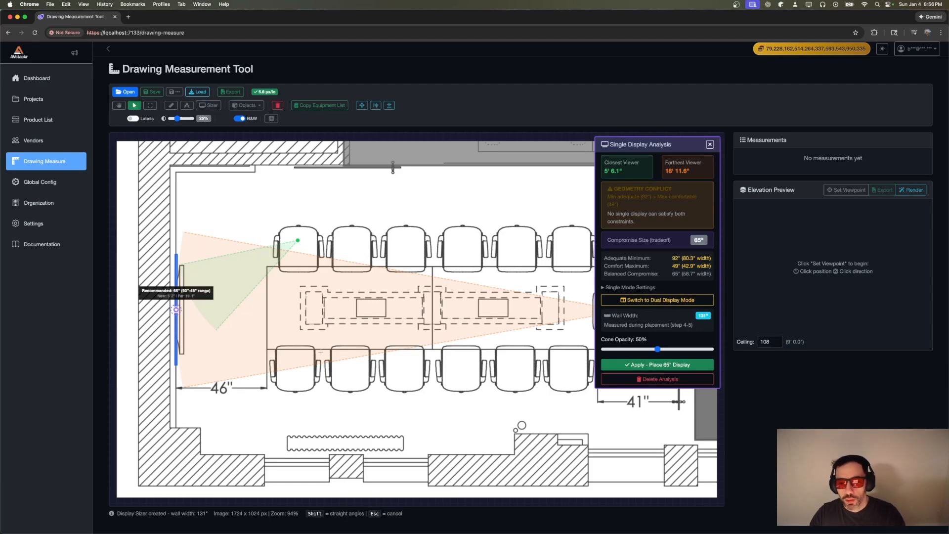
- Collapse the navigation sidebar and take a temporary straight measurement from the display wall toward the farthest viewer's chair
scroll(178, 360, down, 2)
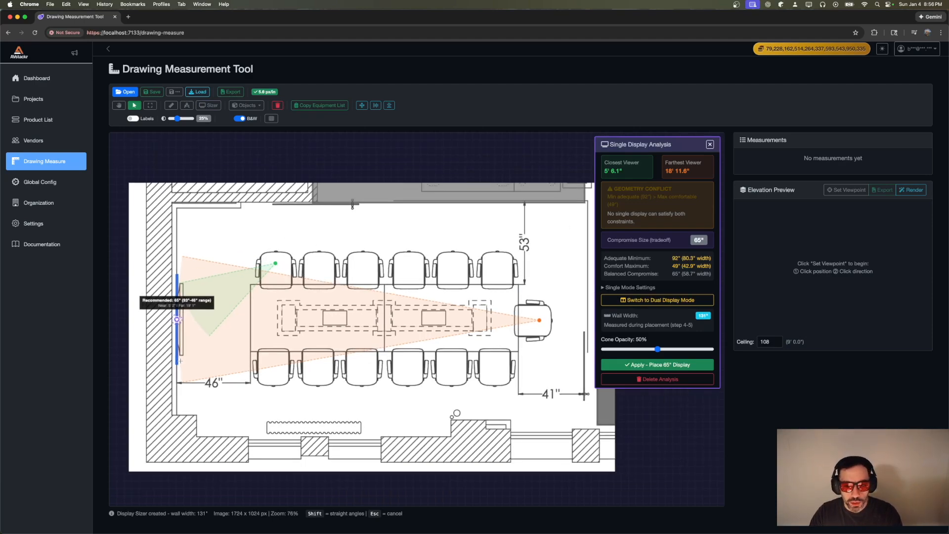
scroll(180, 362, up, 1)
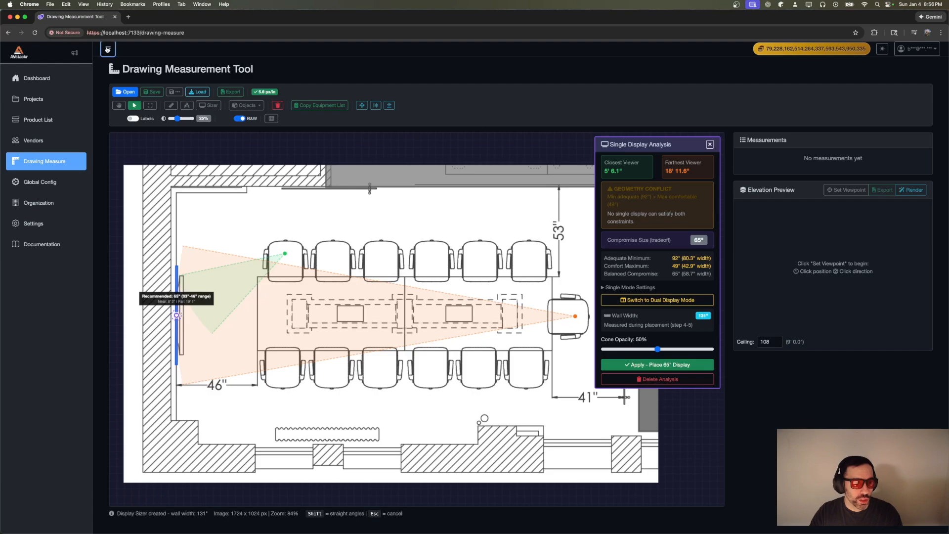
click(106, 49)
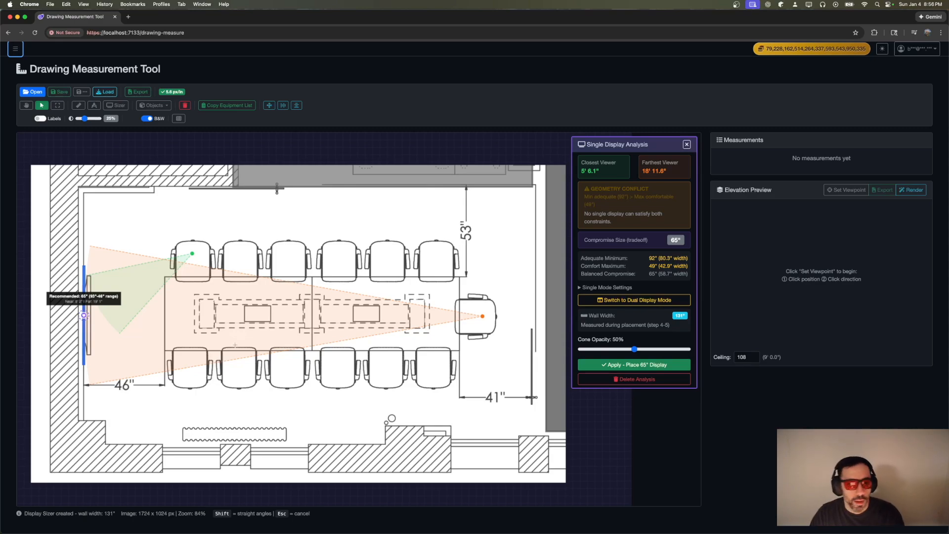
click(94, 105)
click(85, 265)
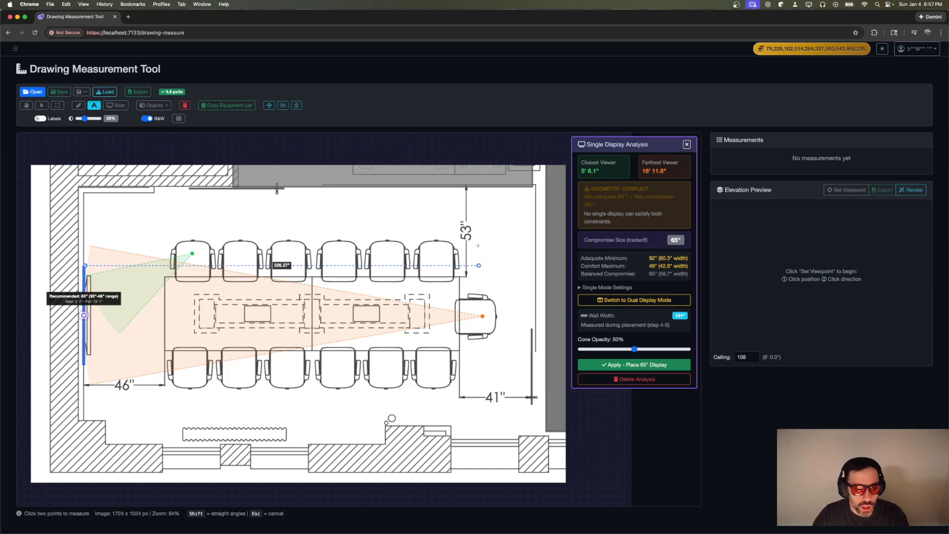
key(Escape)
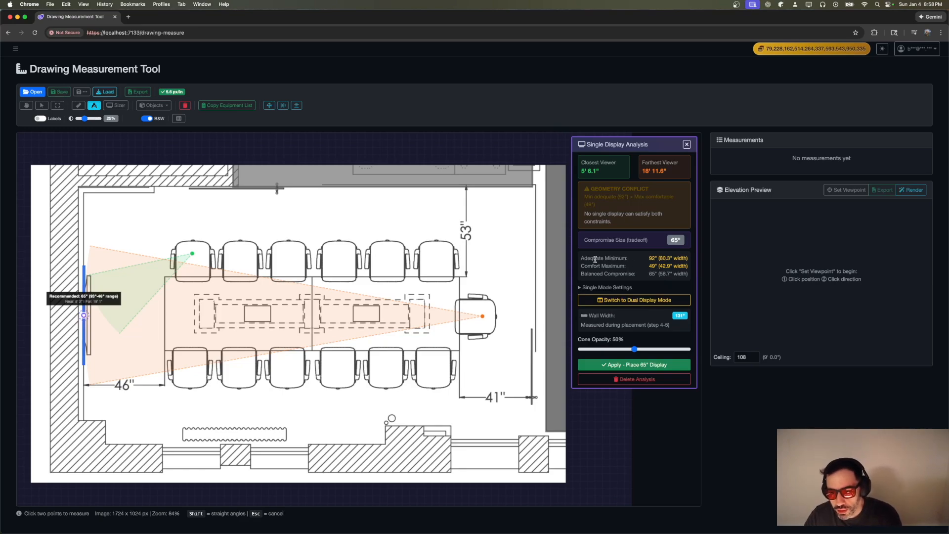
- Review the adequate minimum, comfort maximum and balanced compromise sizes in the single display analysis
drag(583, 258, 677, 254)
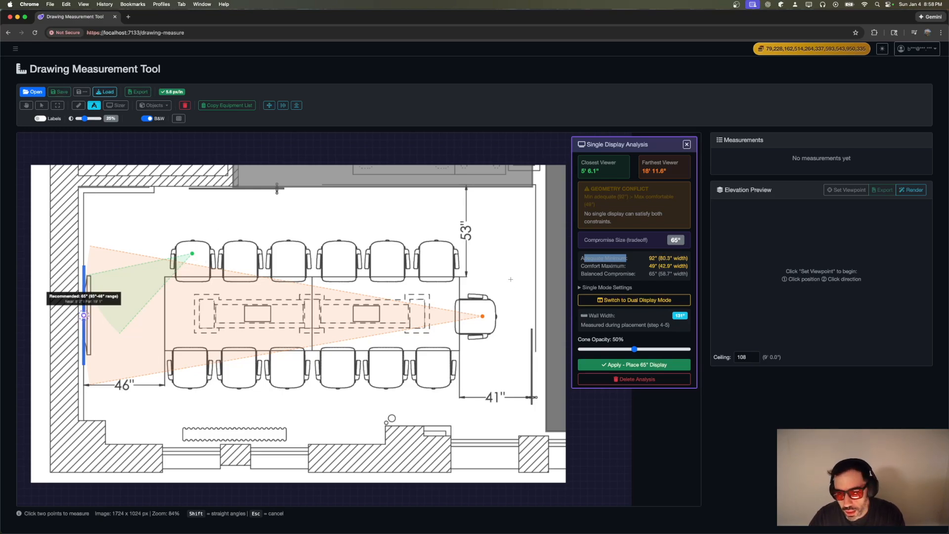
click(655, 266)
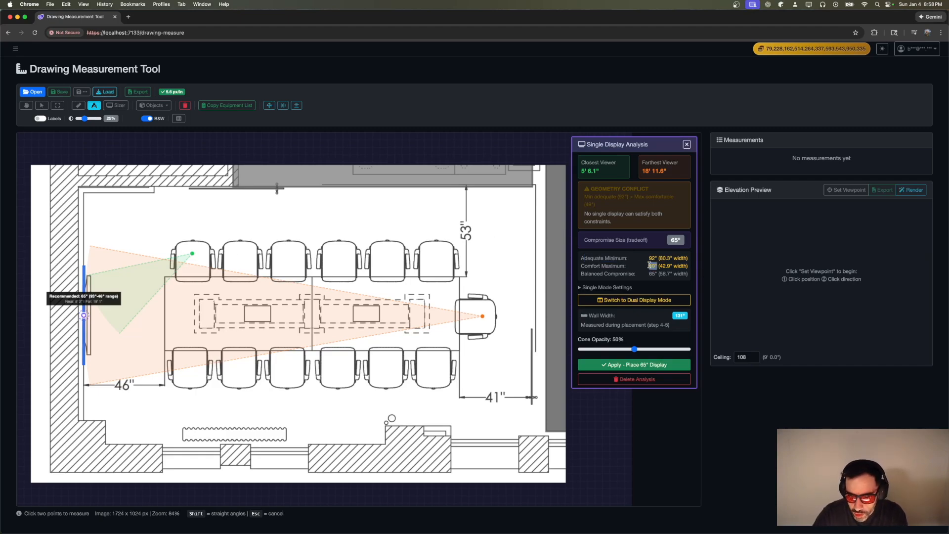
drag(581, 274, 656, 275)
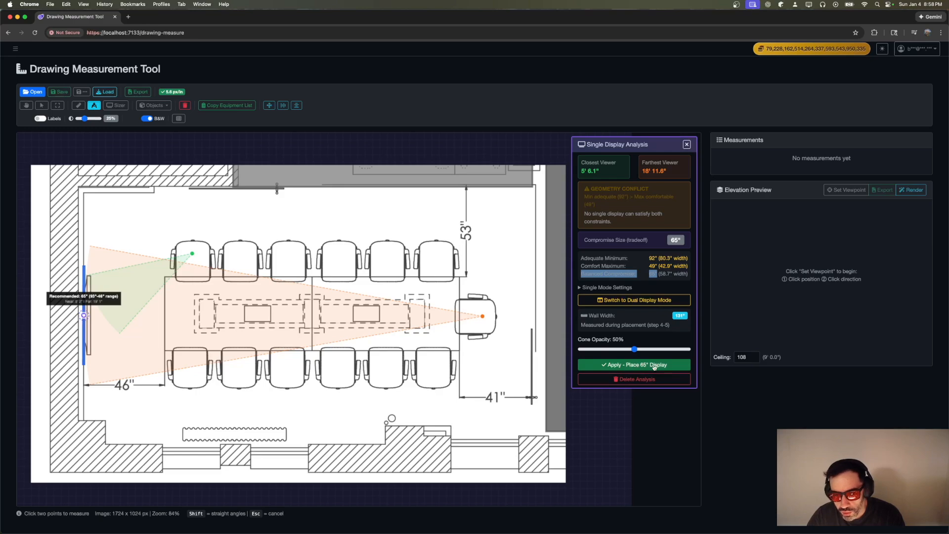
- Switch the analysis to dual display mode and set the dual comfort threshold to the relaxed 65°
click(631, 301)
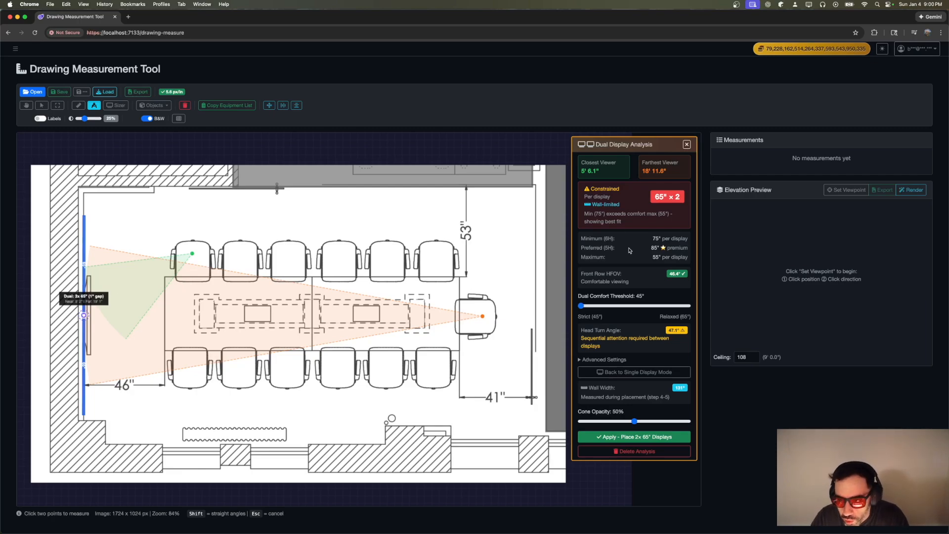
click(587, 306)
drag(587, 306, 698, 292)
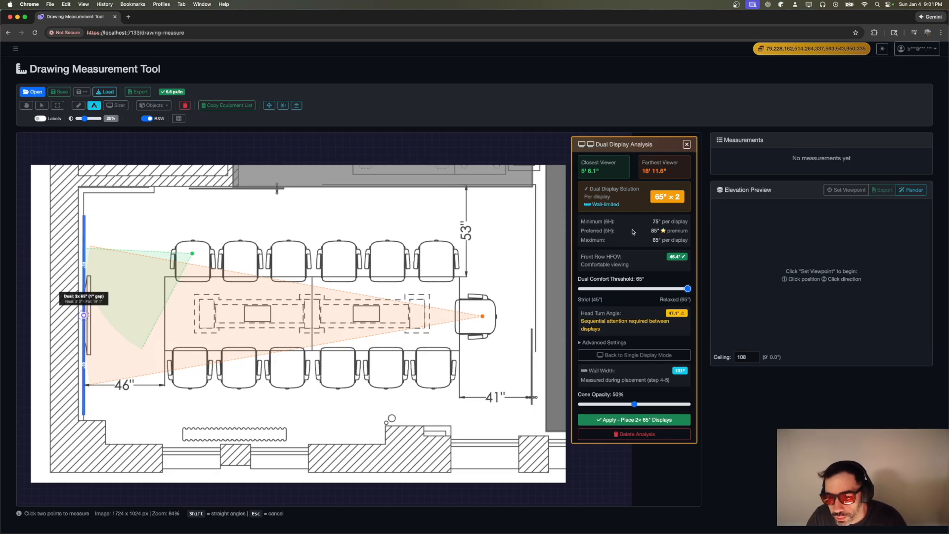
- Apply the dual display solution to place two 65" displays along the display wall
drag(632, 231, 588, 231)
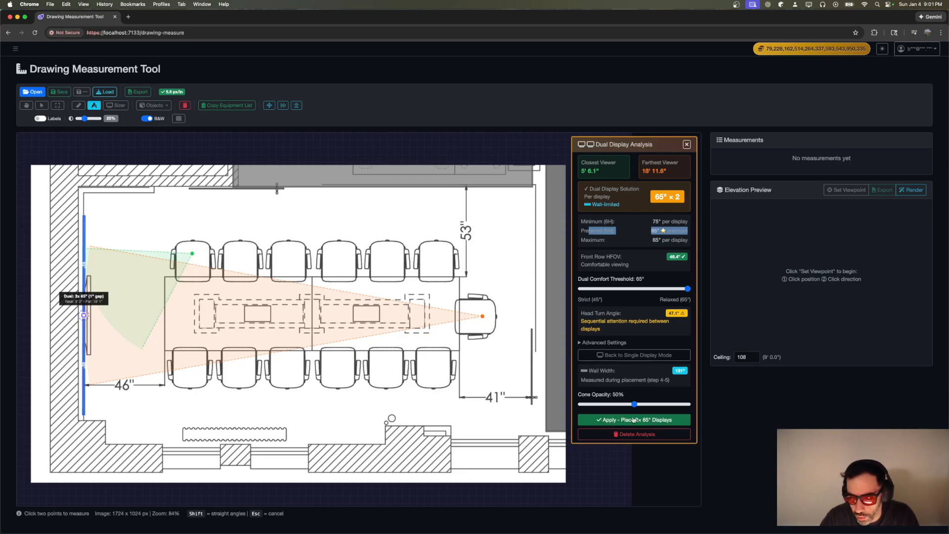
click(669, 420)
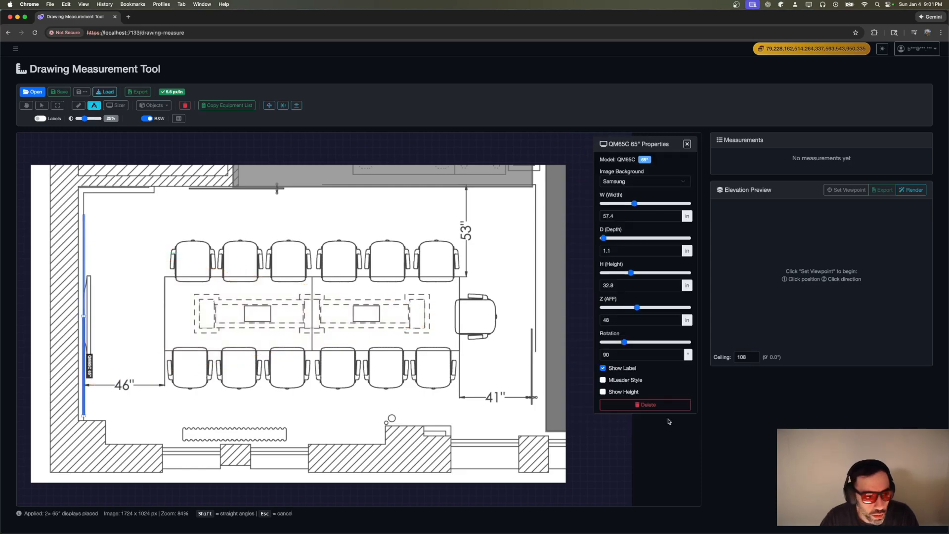
scroll(67, 334, up, 1)
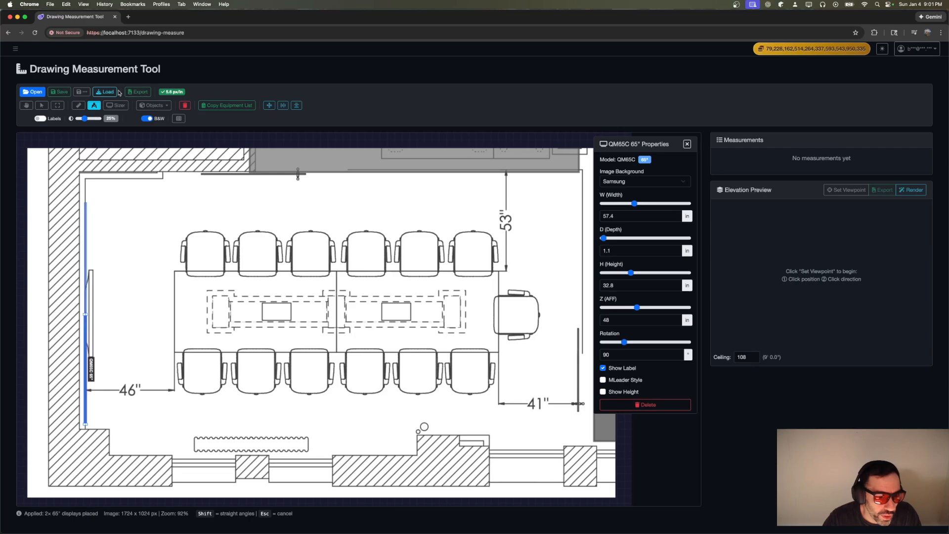
- Select the upper 65" display on the plan and set its image background to Teams Room
click(42, 106)
click(86, 302)
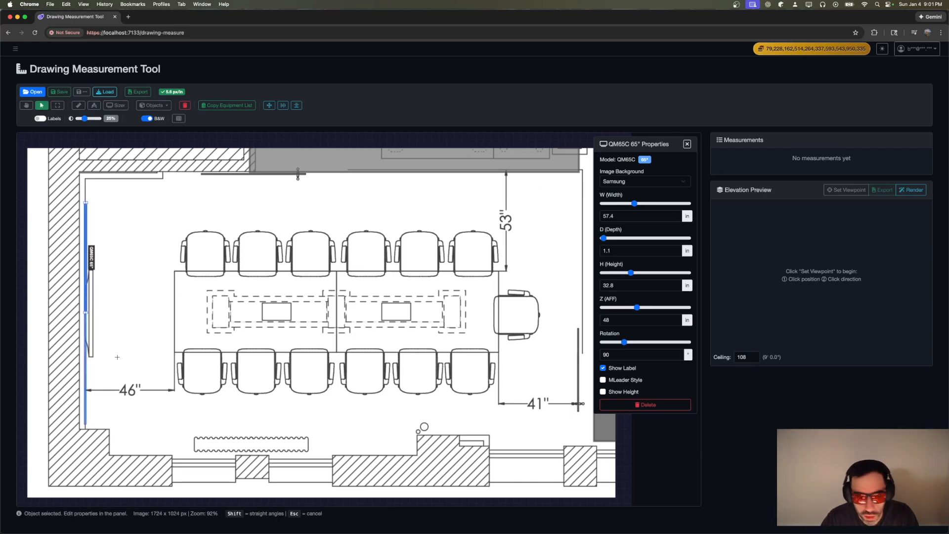
scroll(48, 344, up, 4)
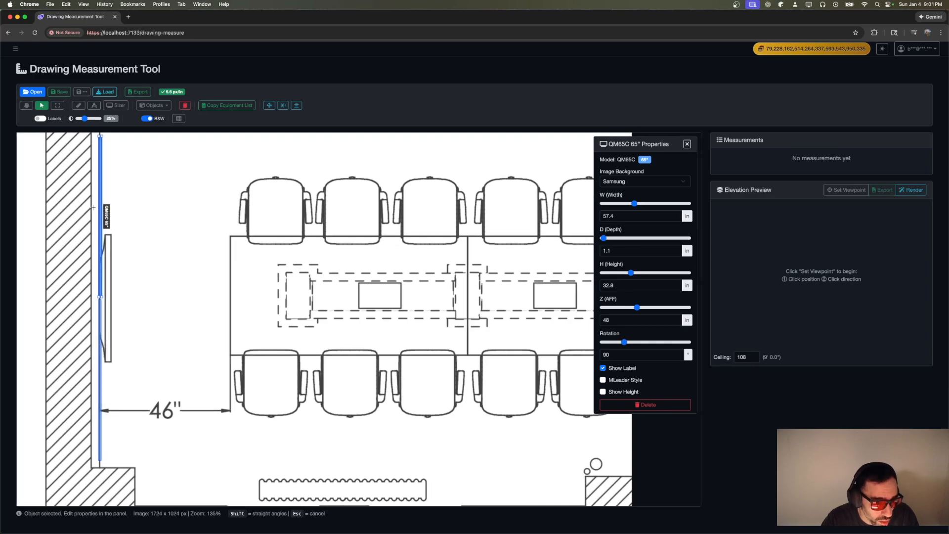
scroll(119, 218, down, 3)
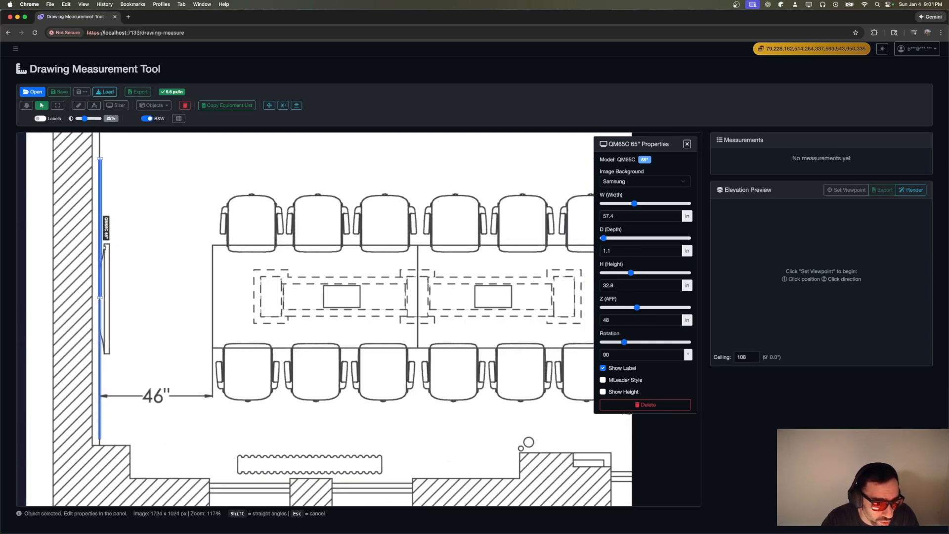
scroll(105, 247, down, 2)
scroll(105, 247, up, 1)
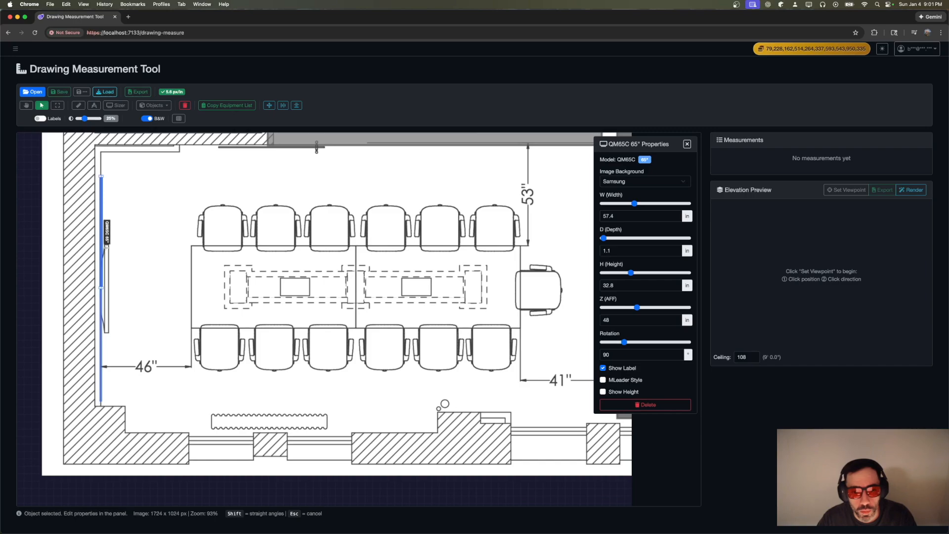
click(679, 185)
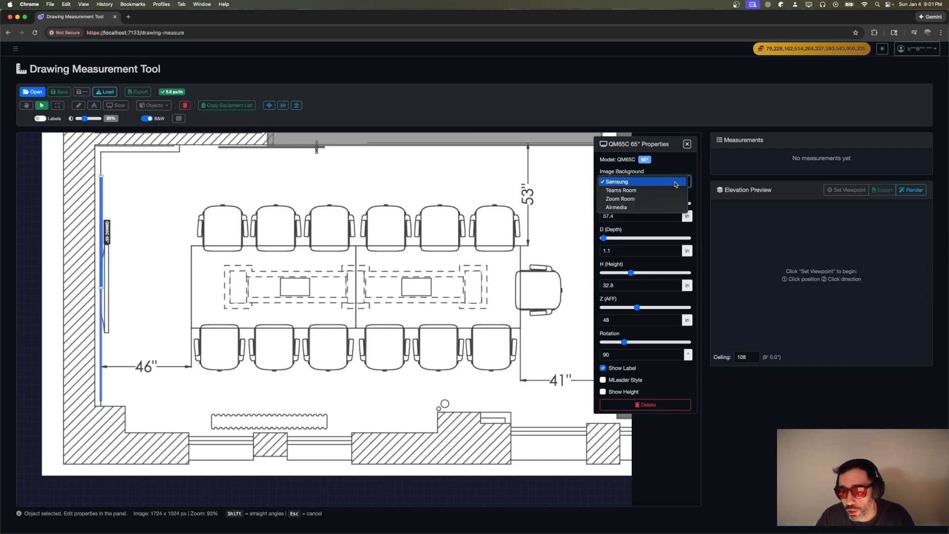
click(675, 183)
click(676, 181)
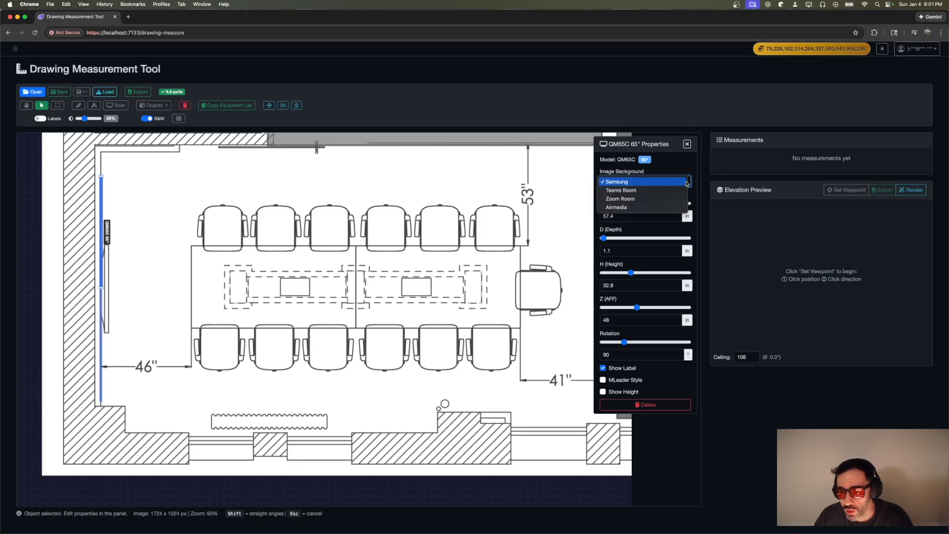
click(638, 190)
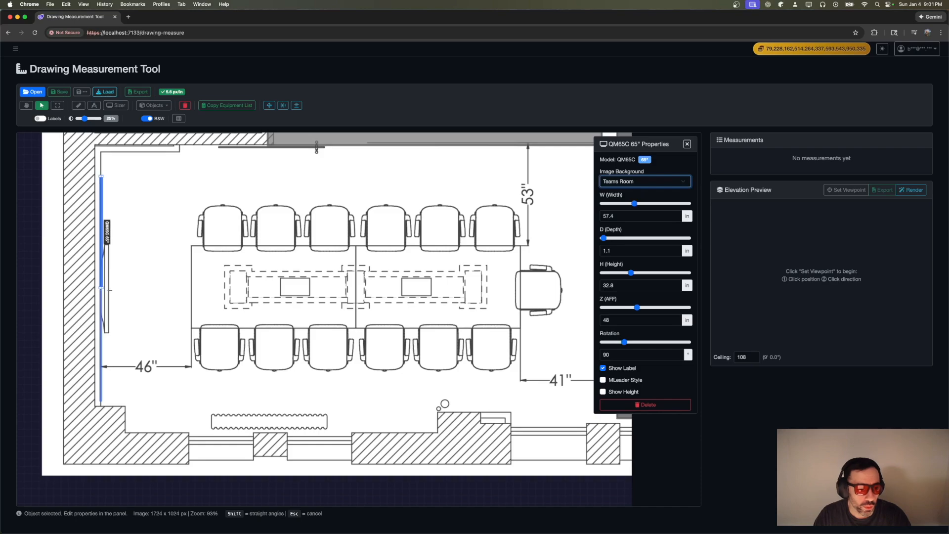
- Set the image background of the lower 65" display to Teams Room as well
key(Up)
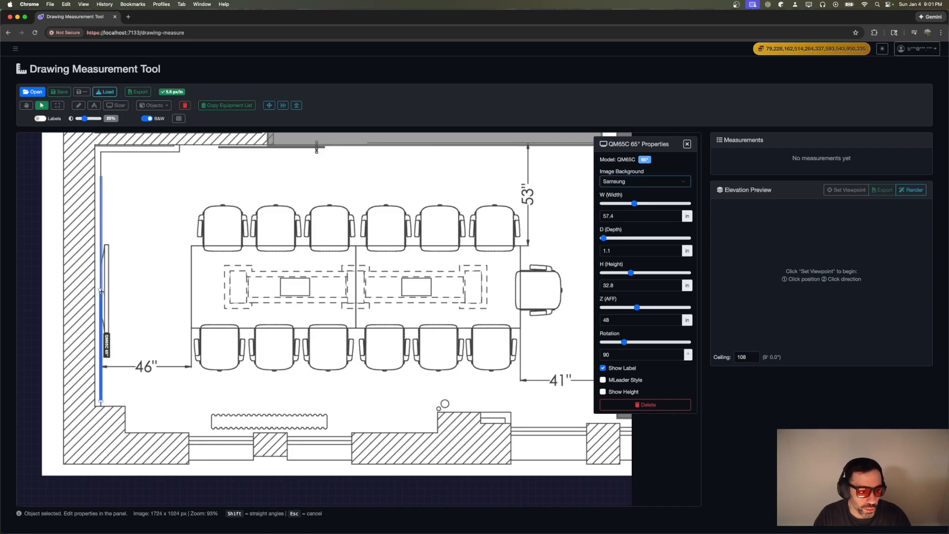
click(679, 183)
click(637, 192)
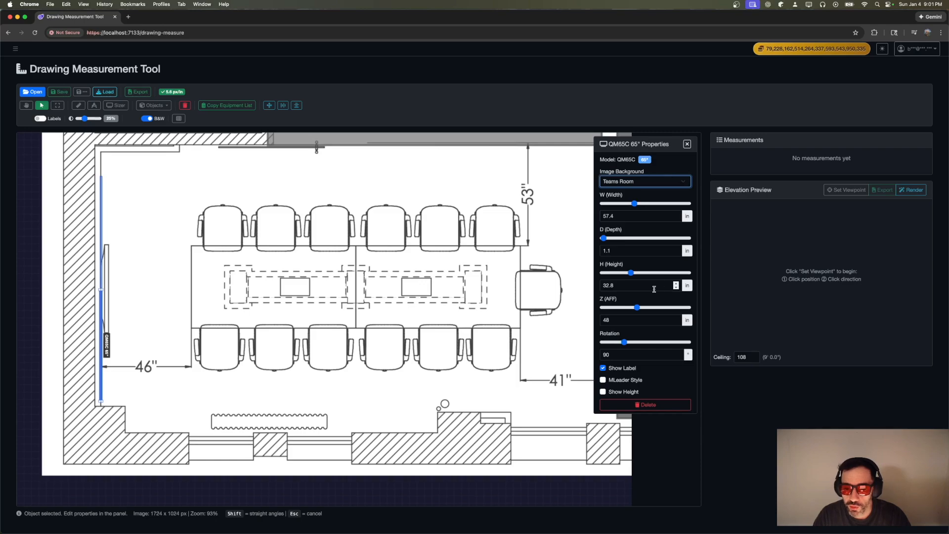
click(619, 320)
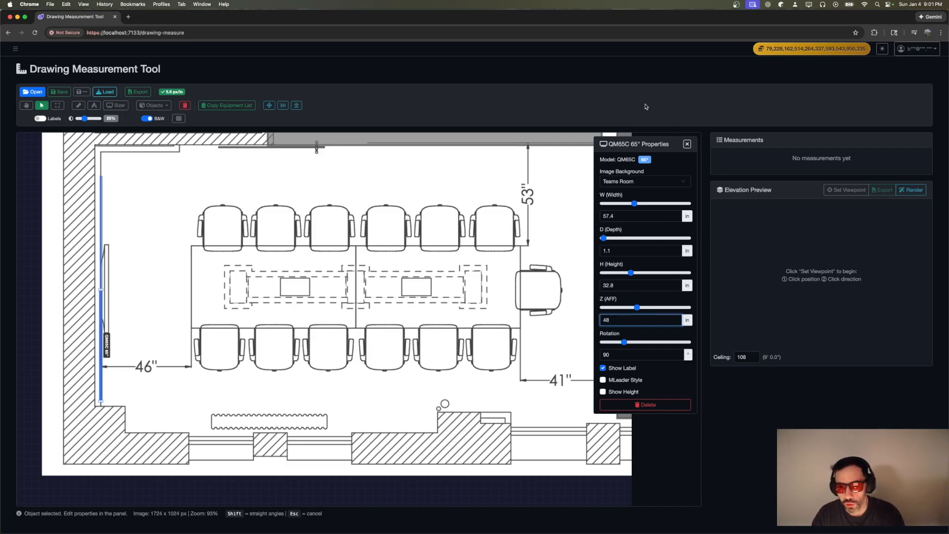
- Place a Crestron UC-SB2-CAM videobar on the display wall at the gap between the two displays
click(154, 106)
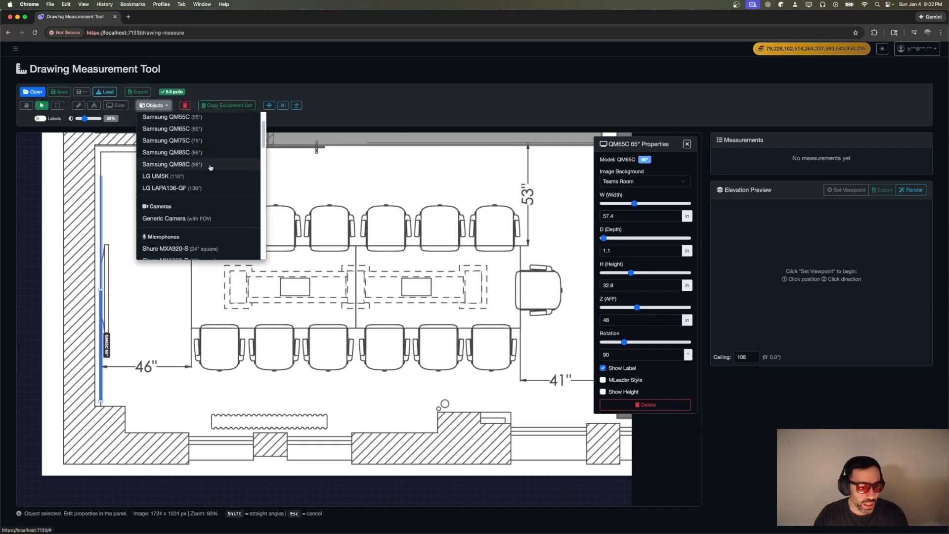
drag(264, 135, 257, 194)
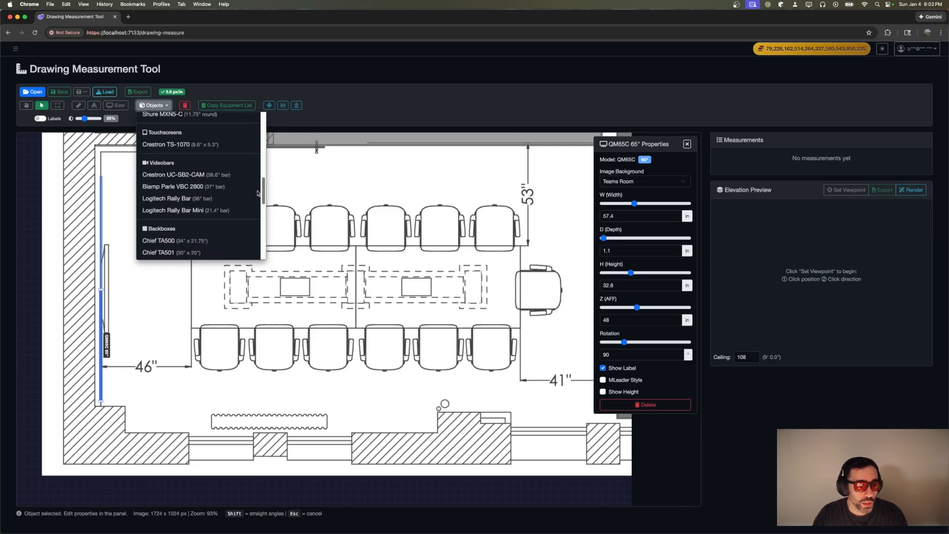
click(190, 174)
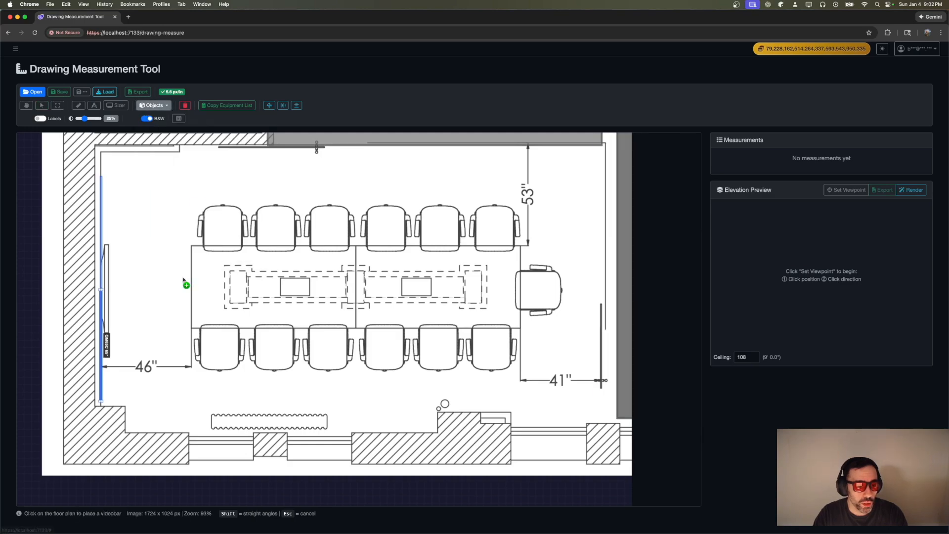
scroll(103, 289, up, 5)
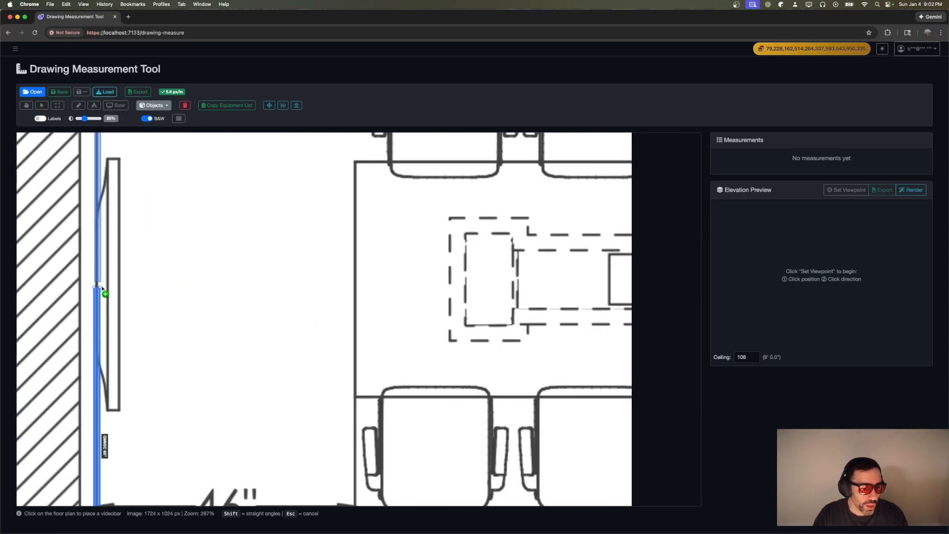
click(102, 287)
scroll(103, 288, down, 2)
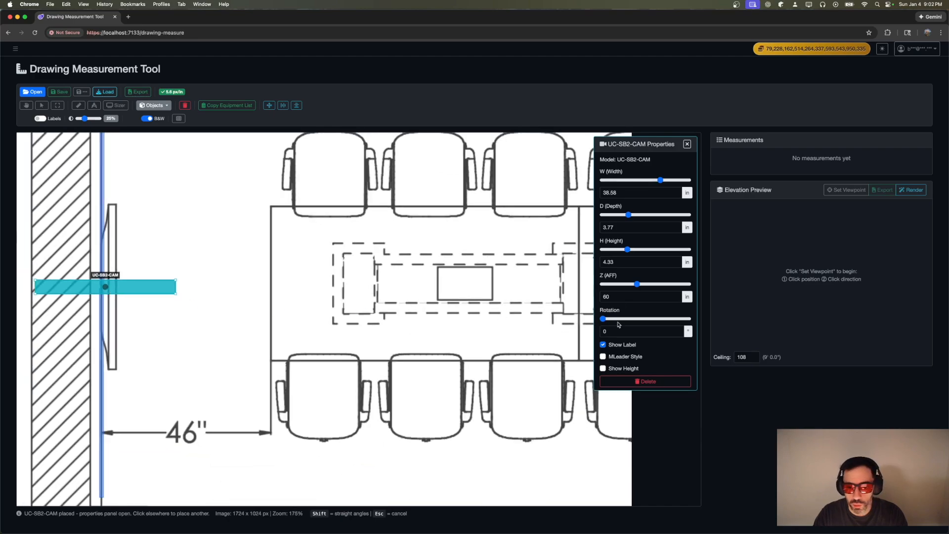
- Set the UC-SB2-CAM videobar's rotation to 90° so it runs along the display wall
click(606, 331)
double_click(603, 331)
text(90)
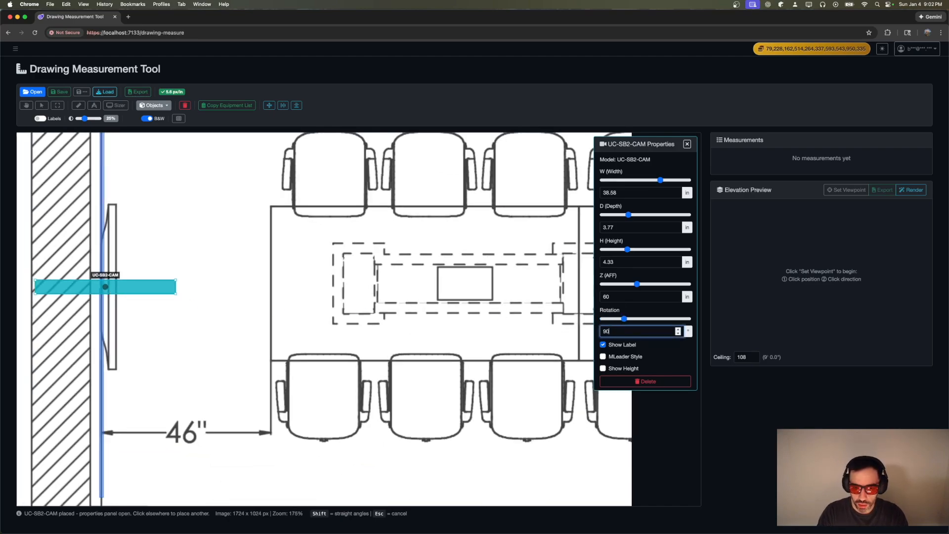
key(Return)
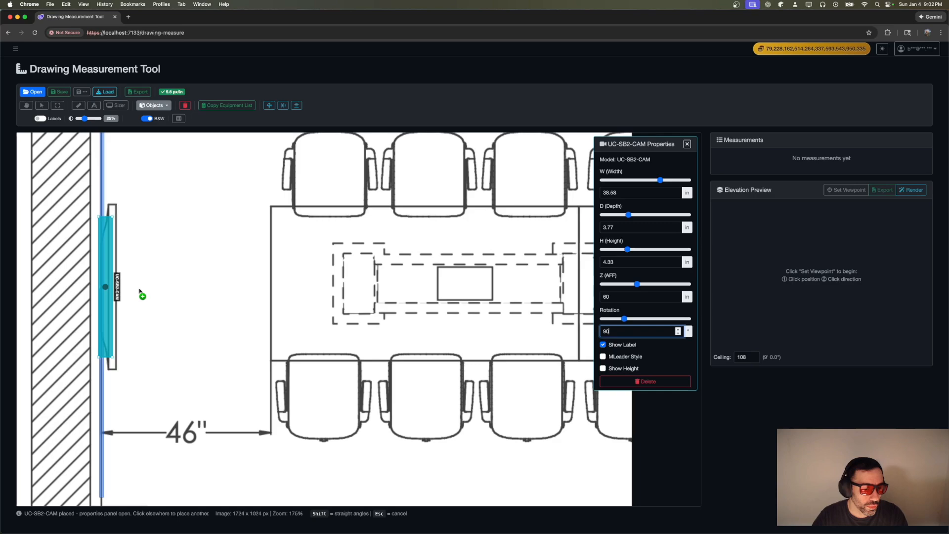
- Move the videobar so its back edge lines up with the displays and it stays centred on their gap
scroll(98, 289, up, 5)
right_click(103, 287)
click(123, 294)
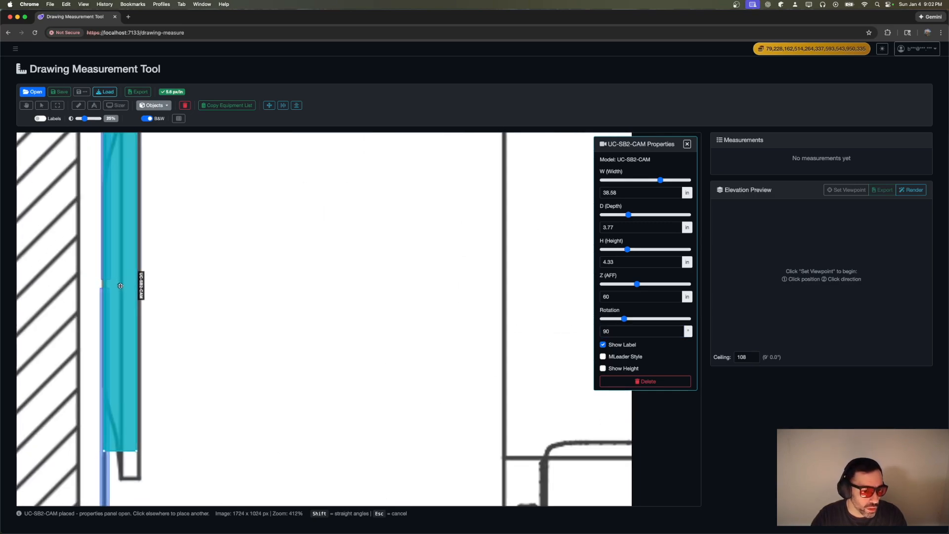
click(118, 286)
scroll(141, 286, down, 4)
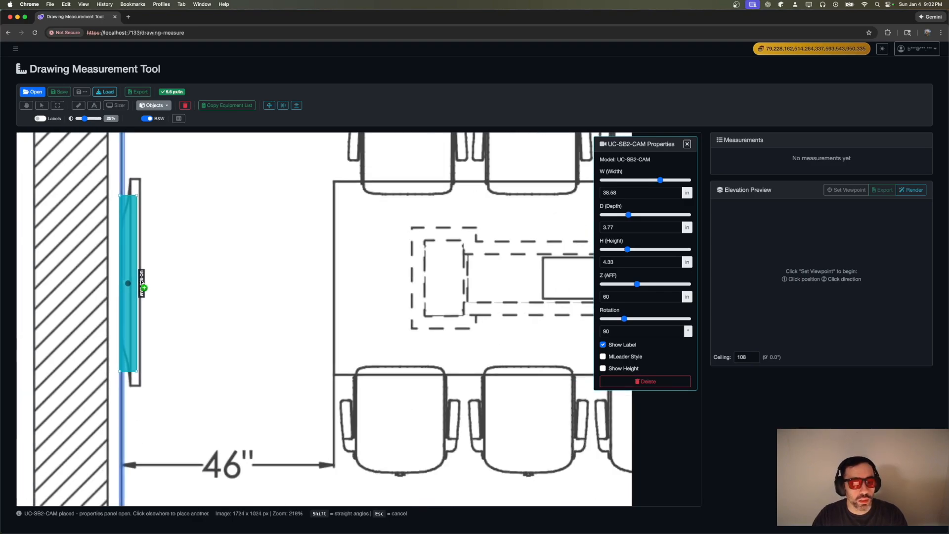
- Set the videobar's mounting height (Z AFF) to 44 in
click(613, 296)
drag(613, 296, 602, 296)
text(44)
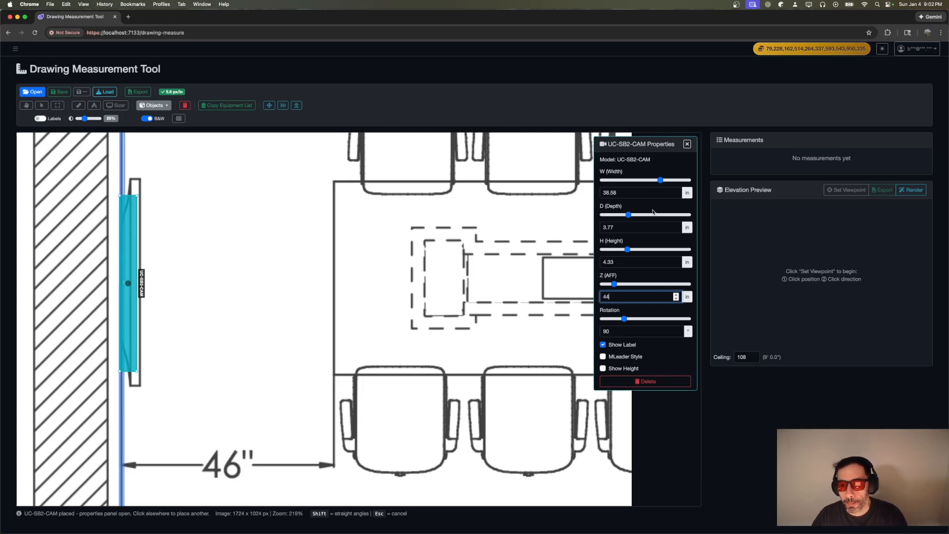
scroll(246, 281, down, 3)
scroll(246, 281, down, 5)
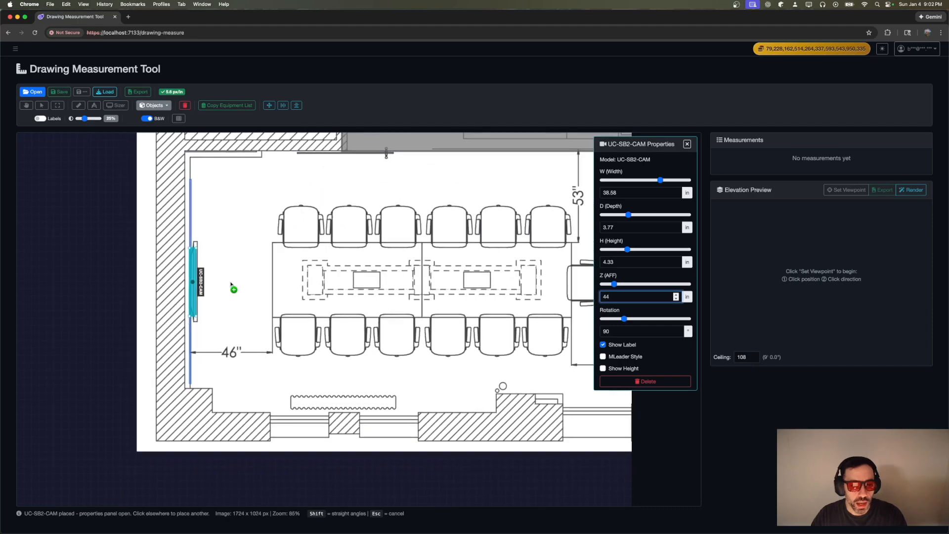
- Place a Crestron TS-1070 touchscreen on the table near the end chair and set its rotation to 90°
click(166, 106)
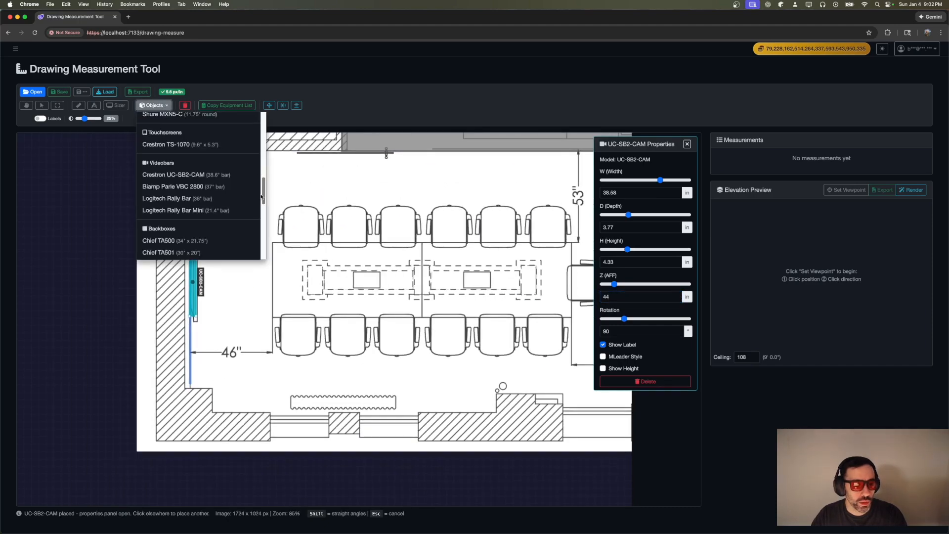
scroll(263, 194, up, 2)
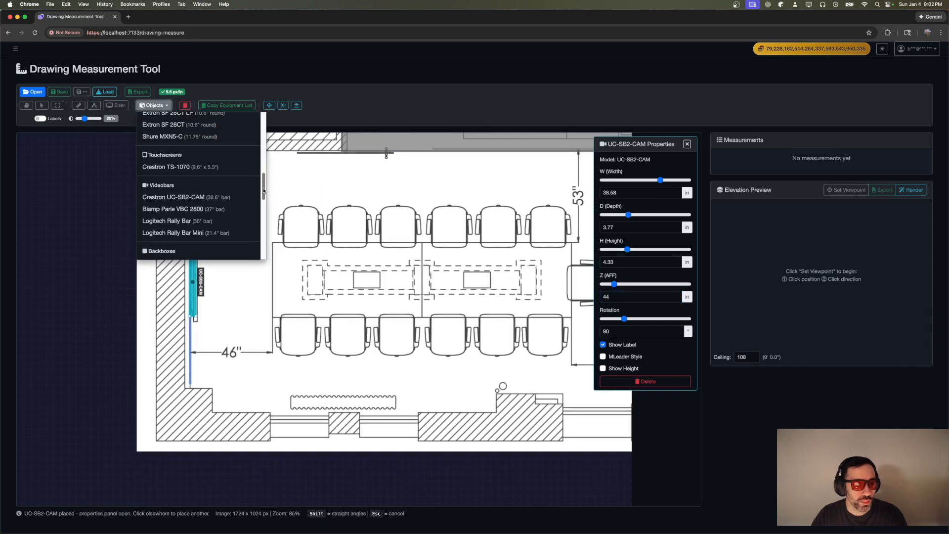
click(187, 168)
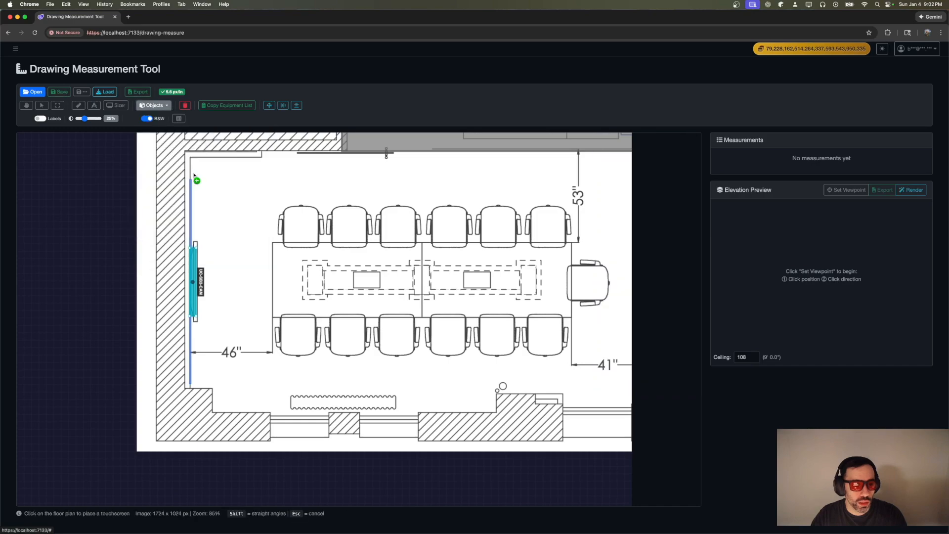
click(506, 282)
drag(607, 331, 595, 332)
text(90)
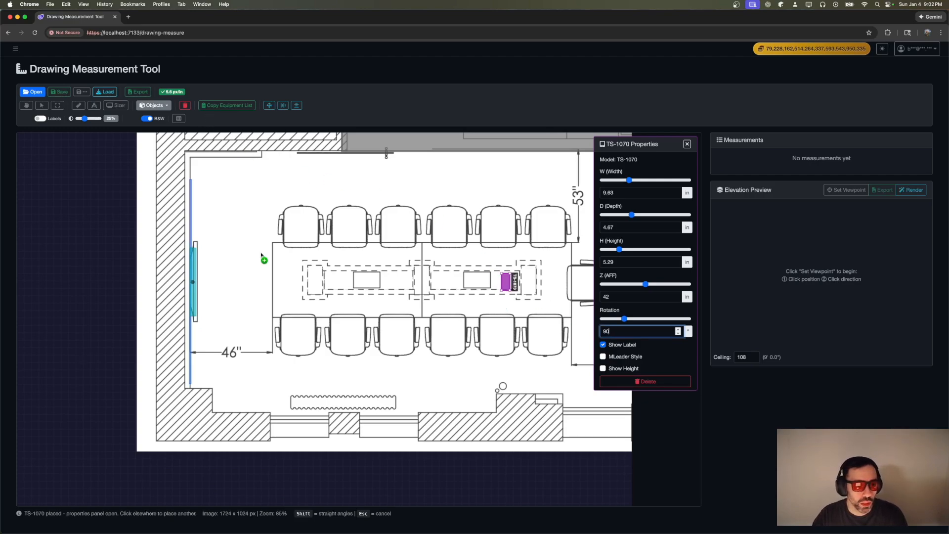
- Place a Chief TA500 backbox in the display wall behind the videobar and set its rotation to 90°
click(171, 107)
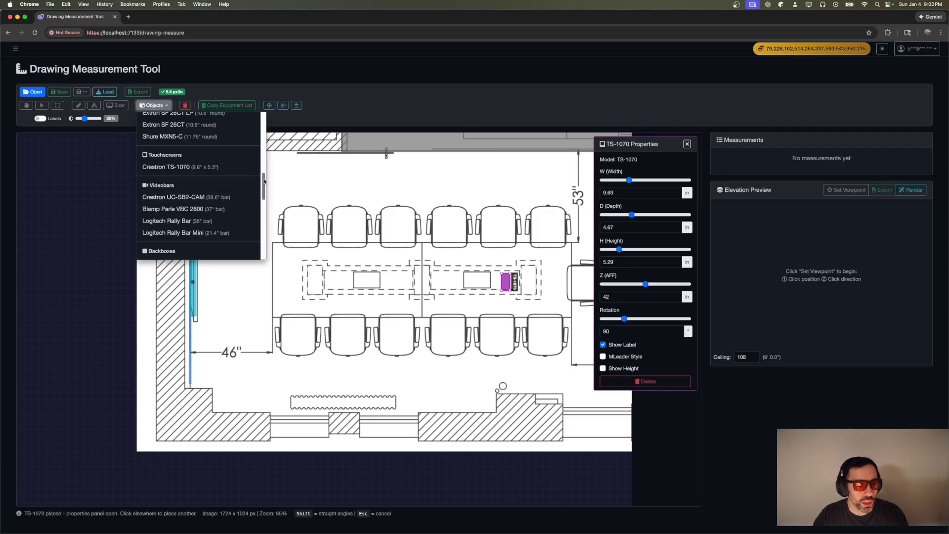
drag(263, 180, 267, 200)
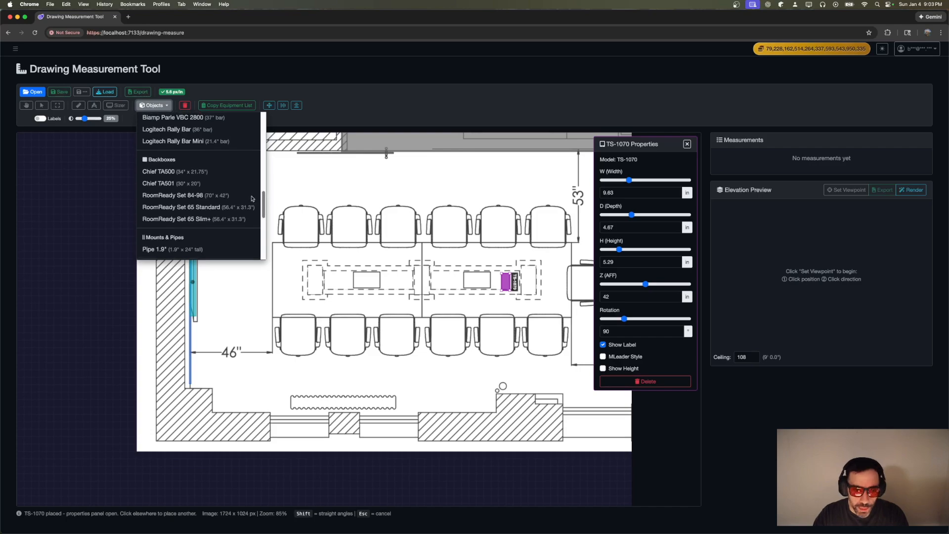
click(158, 168)
scroll(197, 287, up, 5)
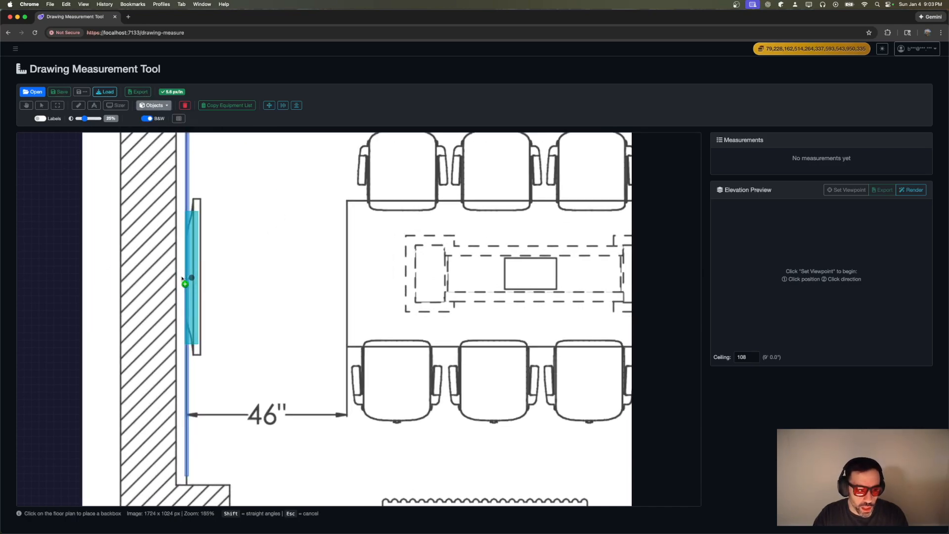
click(182, 280)
double_click(639, 329)
text(90)
key(Return)
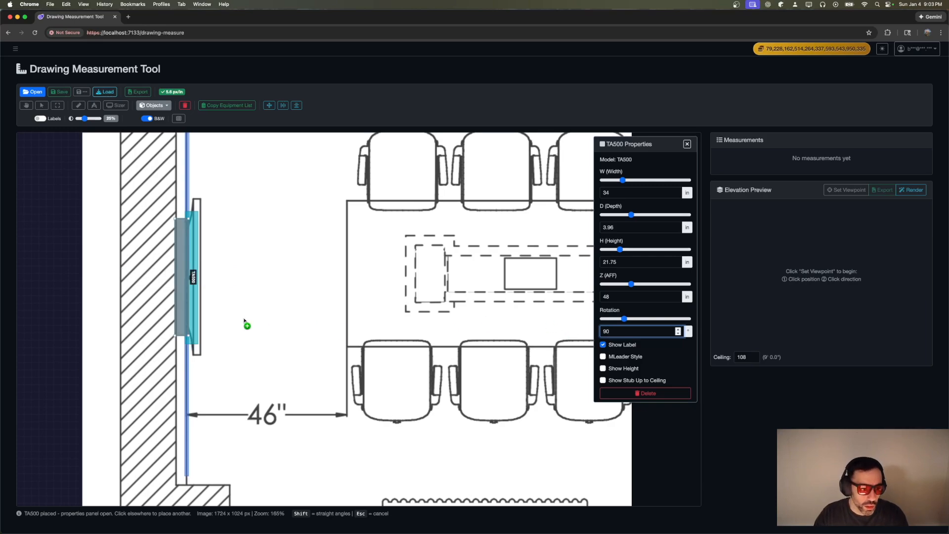
- Move the TA500 backbox down the wall so it sits behind the lower 65" display
scroll(172, 273, up, 2)
right_click(192, 274)
scroll(182, 274, up, 3)
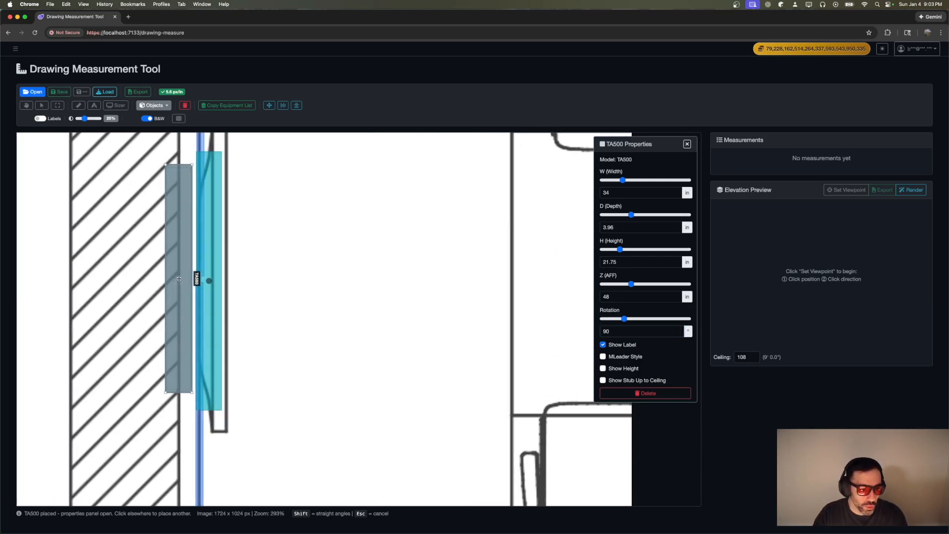
drag(180, 276, 245, 349)
scroll(175, 313, down, 4)
scroll(226, 219, down, 2)
scroll(180, 341, up, 3)
scroll(187, 354, up, 2)
scroll(319, 273, down, 4)
scroll(215, 384, up, 2)
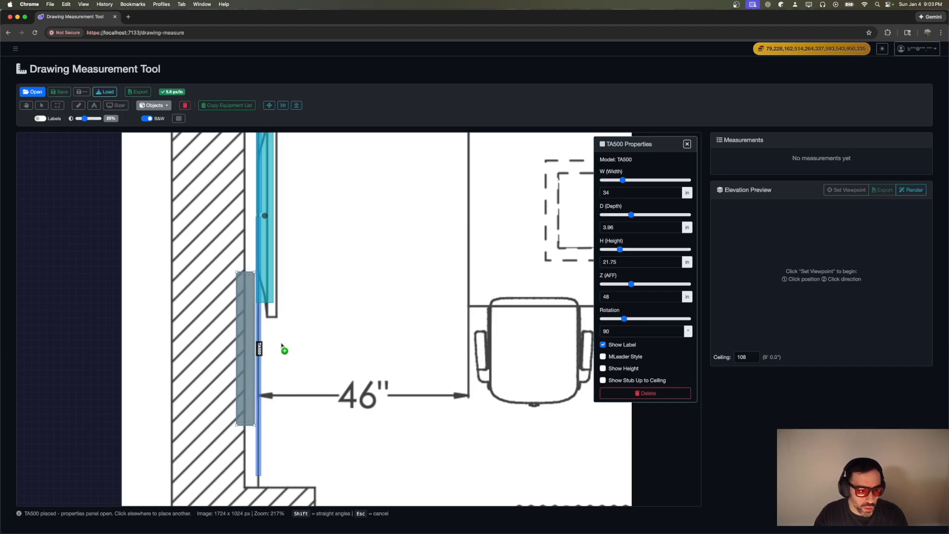
- Place a second TA500 backbox in the display wall behind the upper 65" display and set its rotation to 90°
scroll(279, 419, down, 5)
click(257, 257)
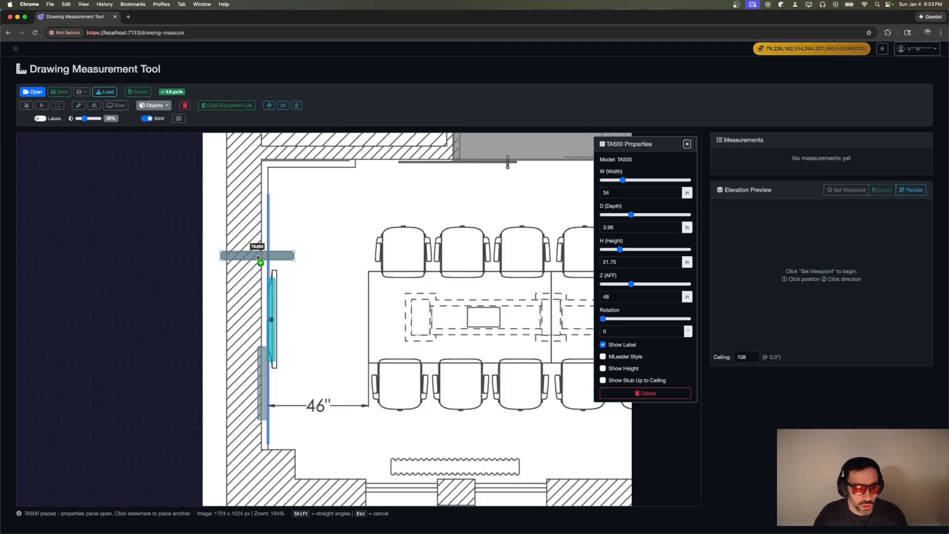
click(614, 334)
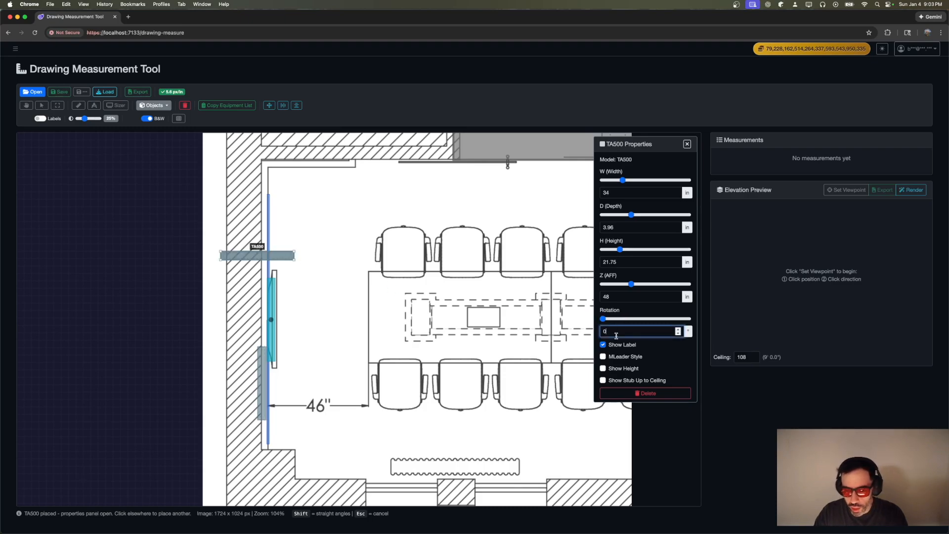
key(Return)
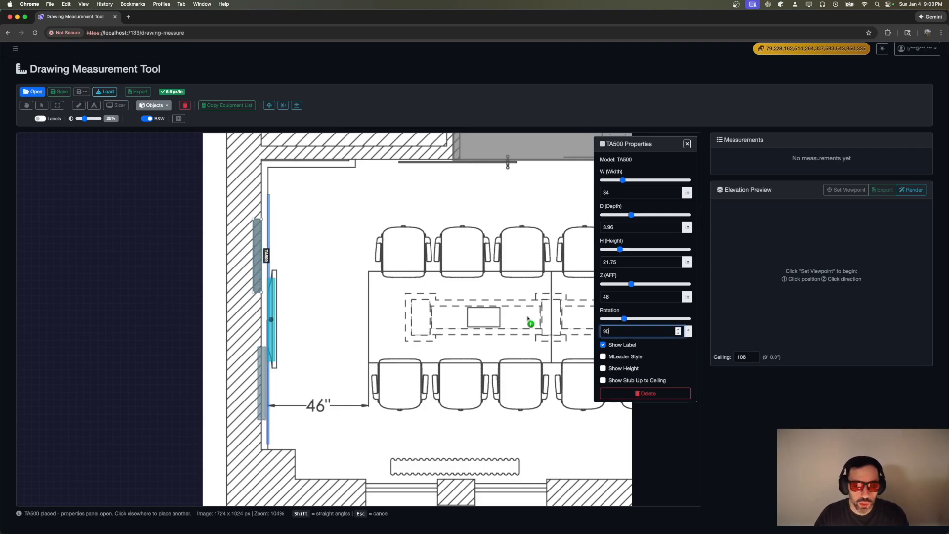
- Move the second TA500 backbox within the wall so it lines up with the lower backbox behind the upper display
right_click(254, 257)
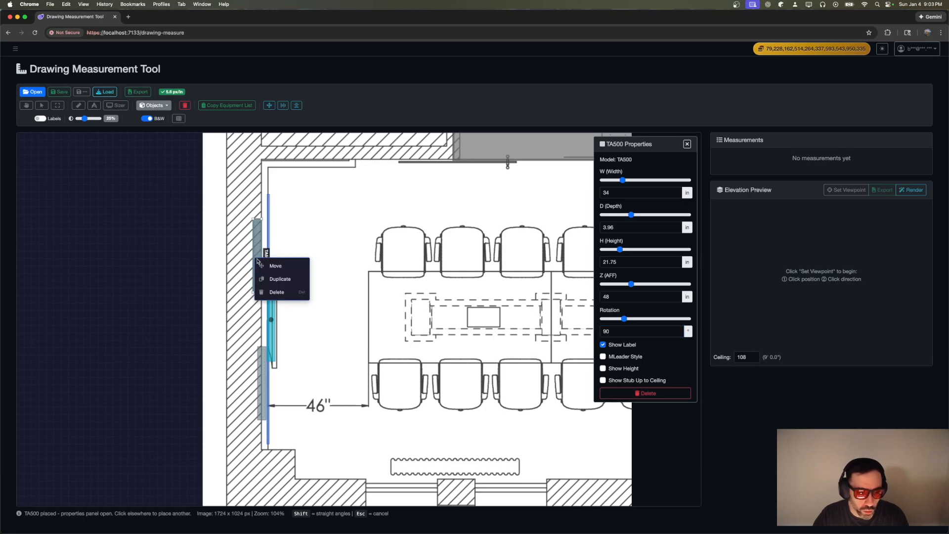
scroll(258, 260, up, 3)
scroll(257, 261, up, 2)
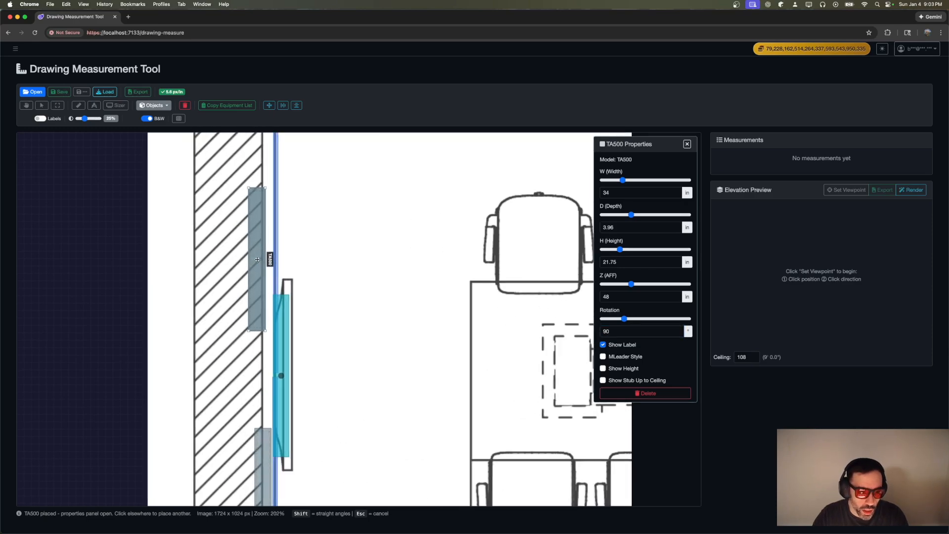
mouse_move(258, 260)
mouse_down()
mouse_move(228, 254)
mouse_move(256, 266)
mouse_up()
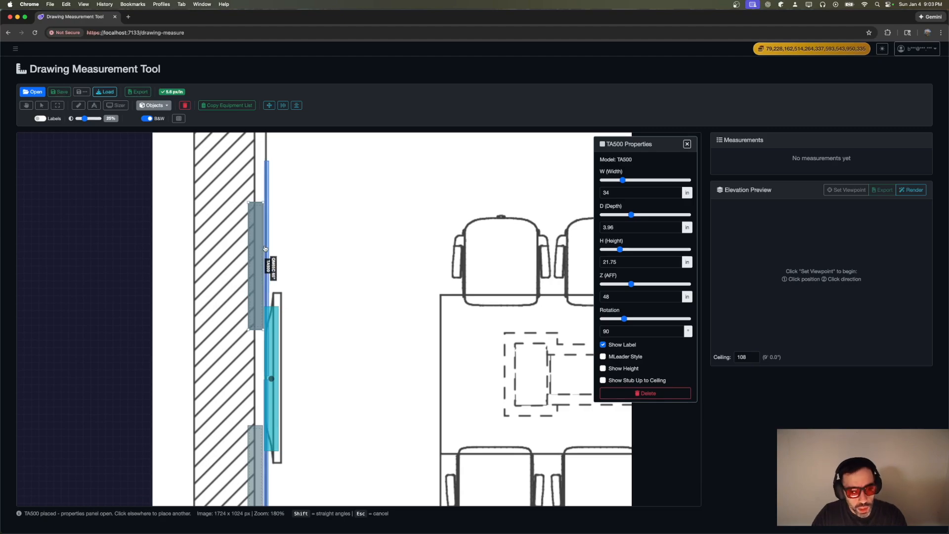
scroll(273, 262, down, 5)
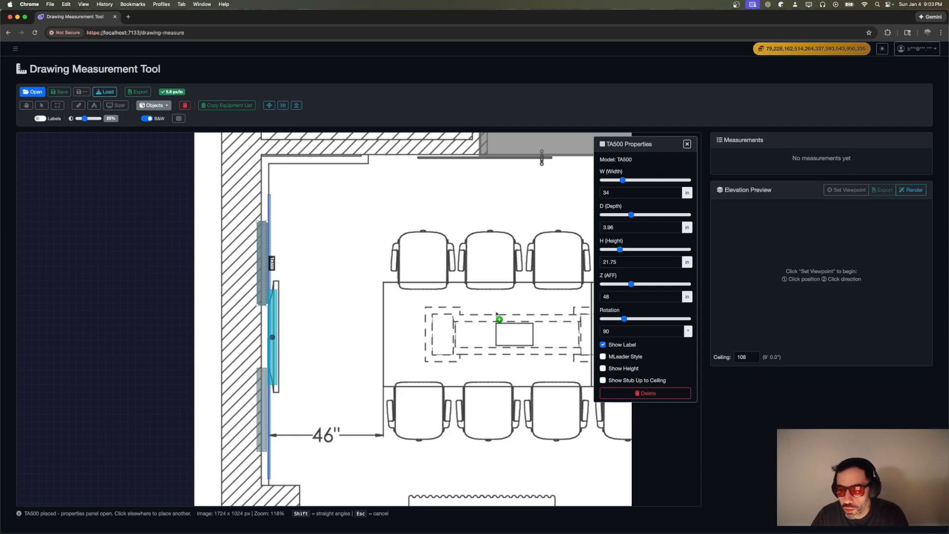
- Set the elevation viewpoint at the end chair of the table, looking straight at the display wall
scroll(307, 324, down, 3)
scroll(264, 330, down, 2)
scroll(395, 328, up, 2)
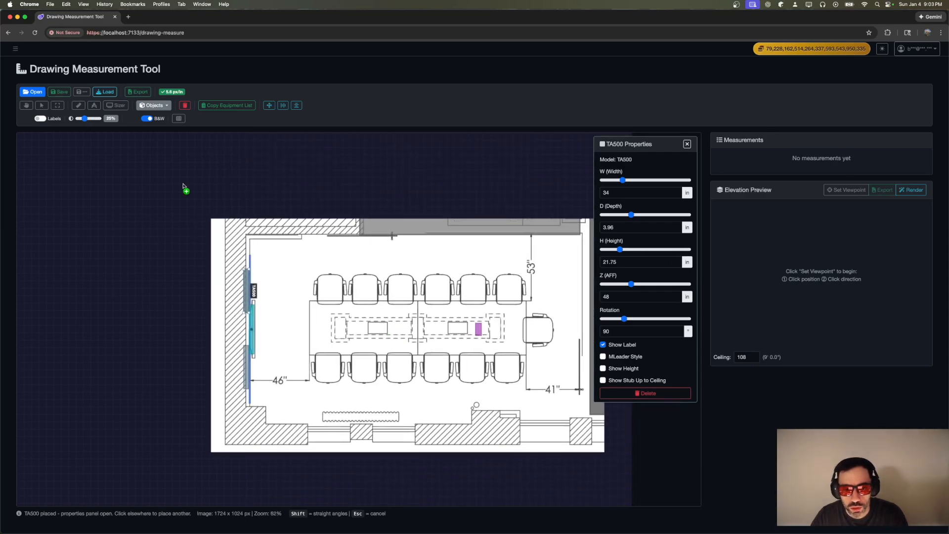
click(41, 105)
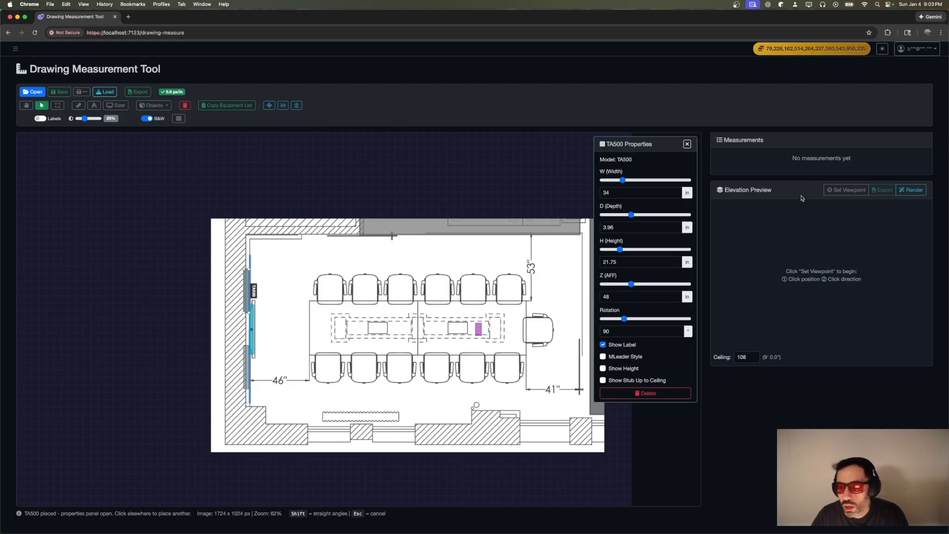
click(846, 189)
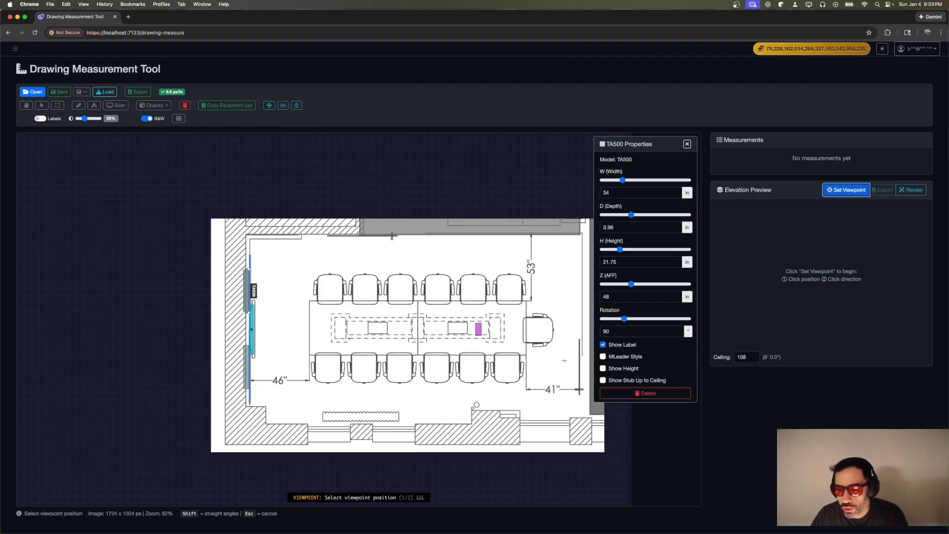
click(551, 330)
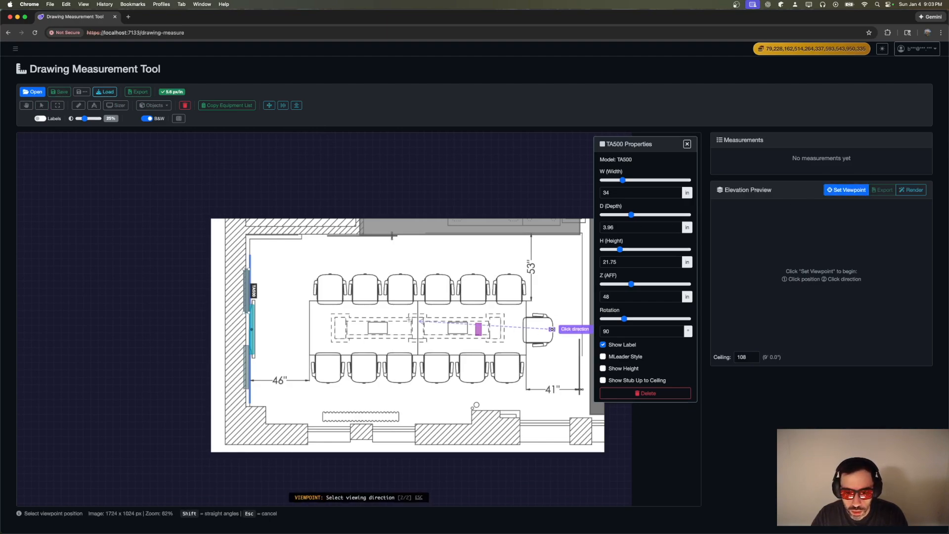
click(234, 326)
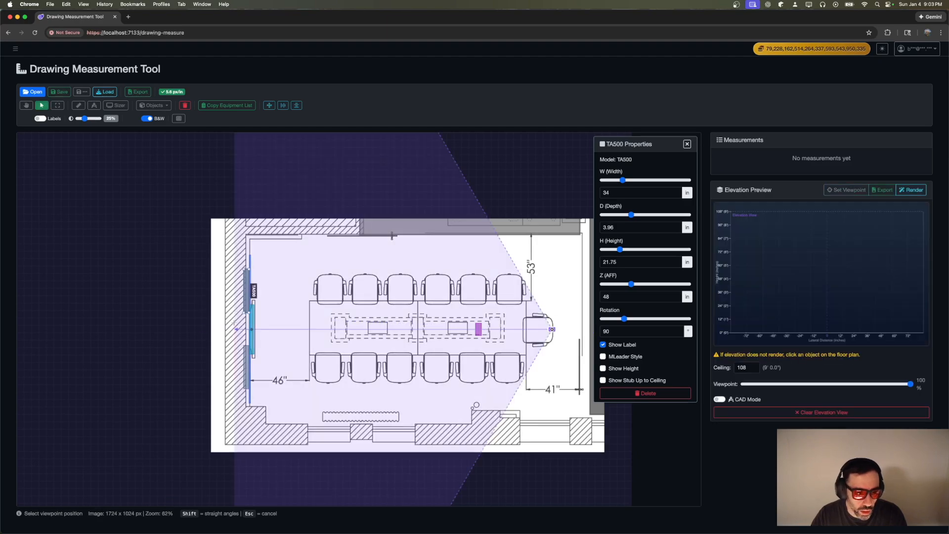
- Set the videobar's Z (AFF) to 42 in and show its height dimension measured to the bottom on its left side
click(256, 329)
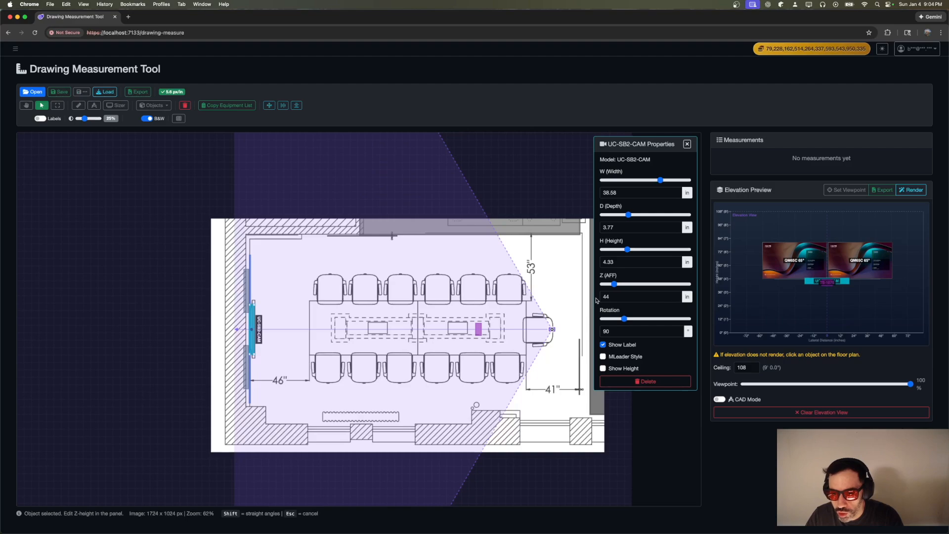
click(676, 299)
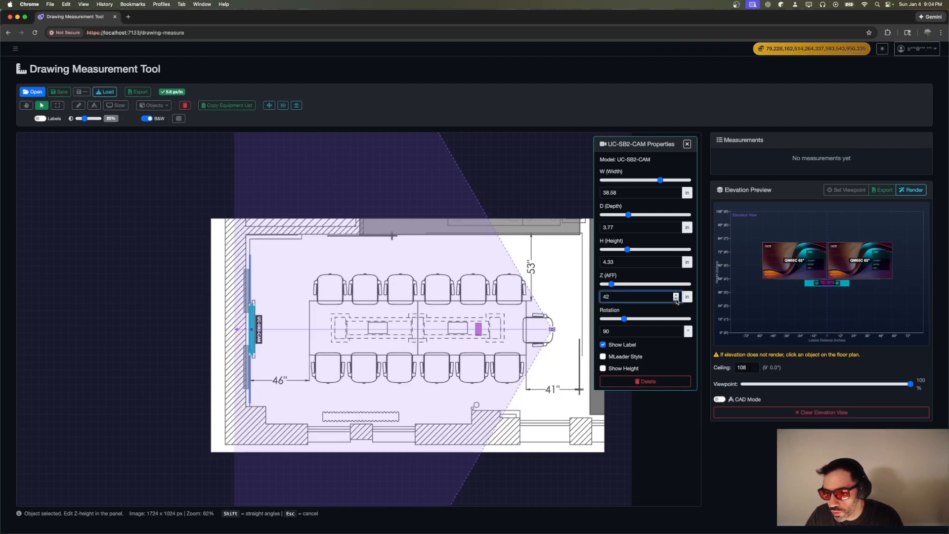
click(610, 369)
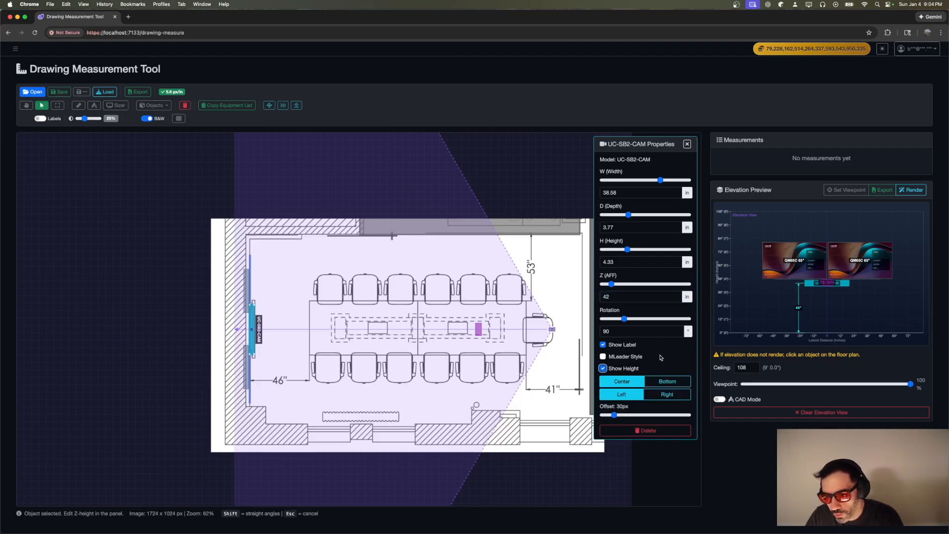
click(662, 384)
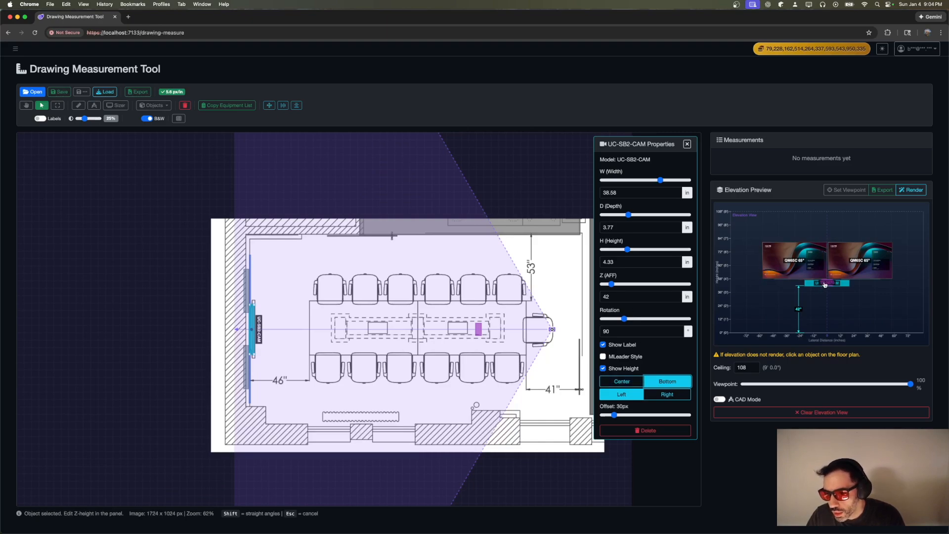
- Set the TS-1070 touchscreen's mounting height (Z AFF) to 30 in
click(826, 285)
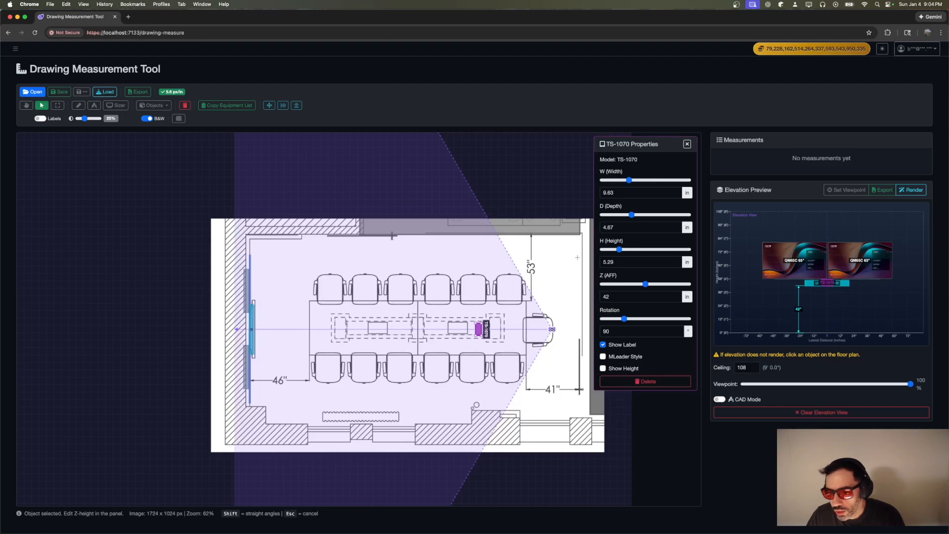
click(623, 297)
key(BackSpace)
key(BackSpace)
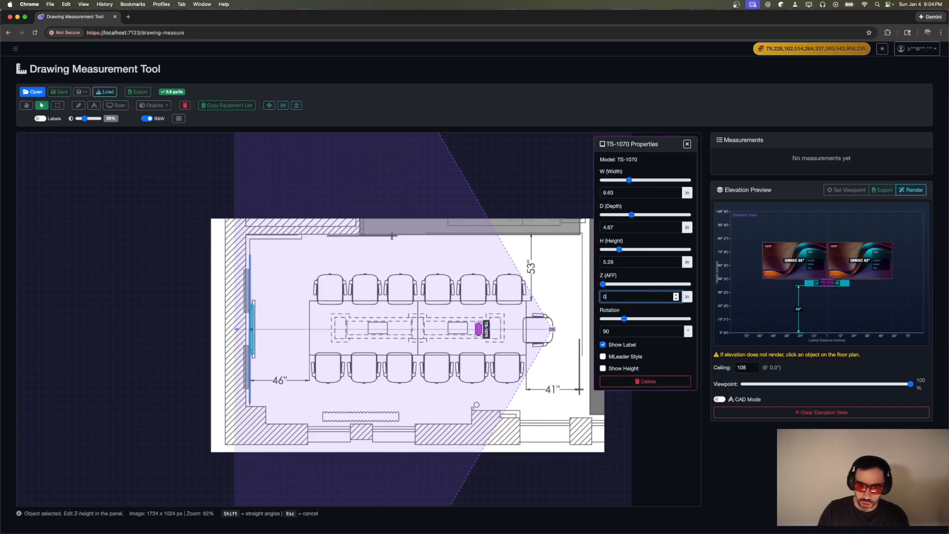
text(30)
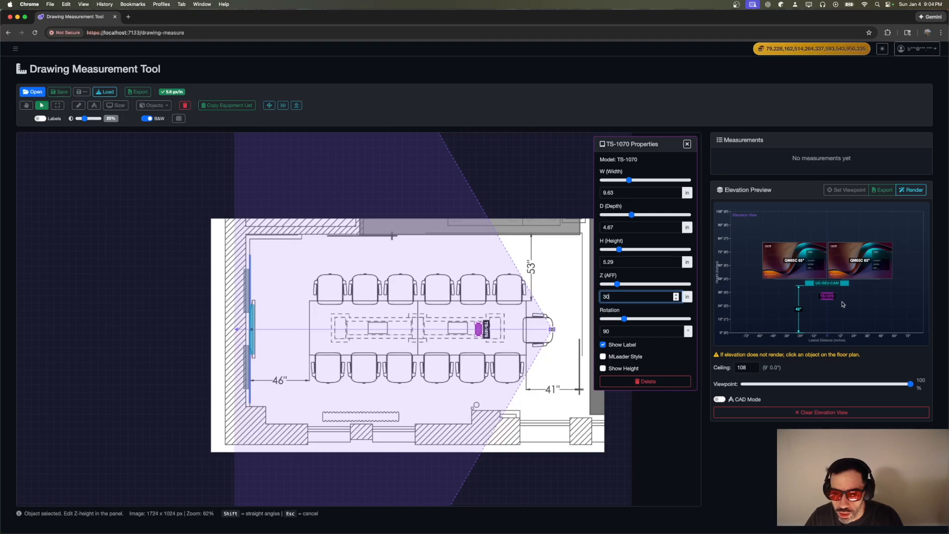
- Place a Credenza in front of the display wall at the videobar and set its rotation to 90°
click(154, 106)
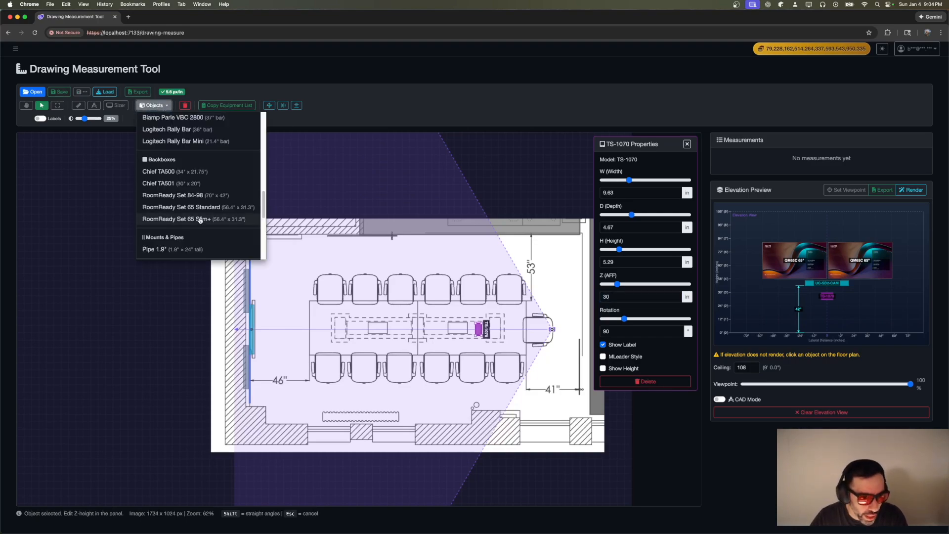
scroll(263, 199, down, 4)
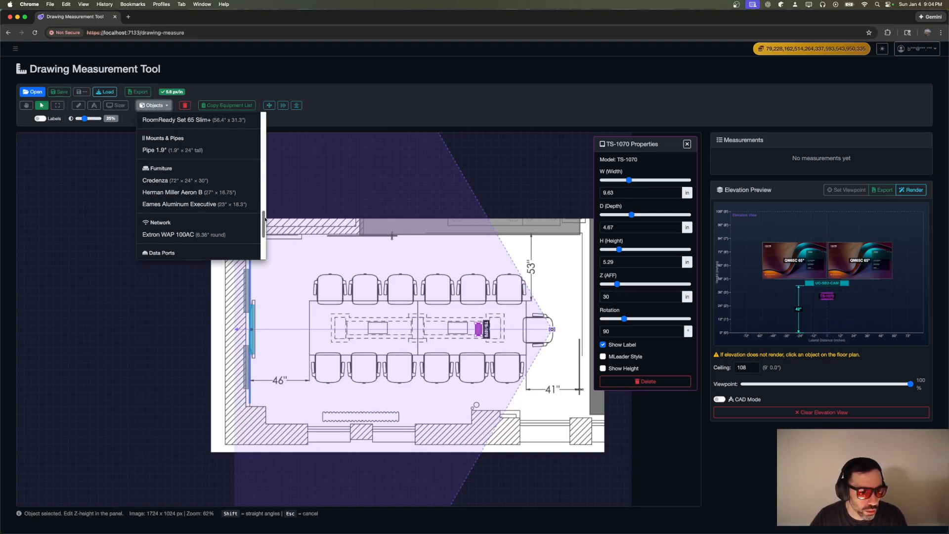
scroll(186, 209, up, 2)
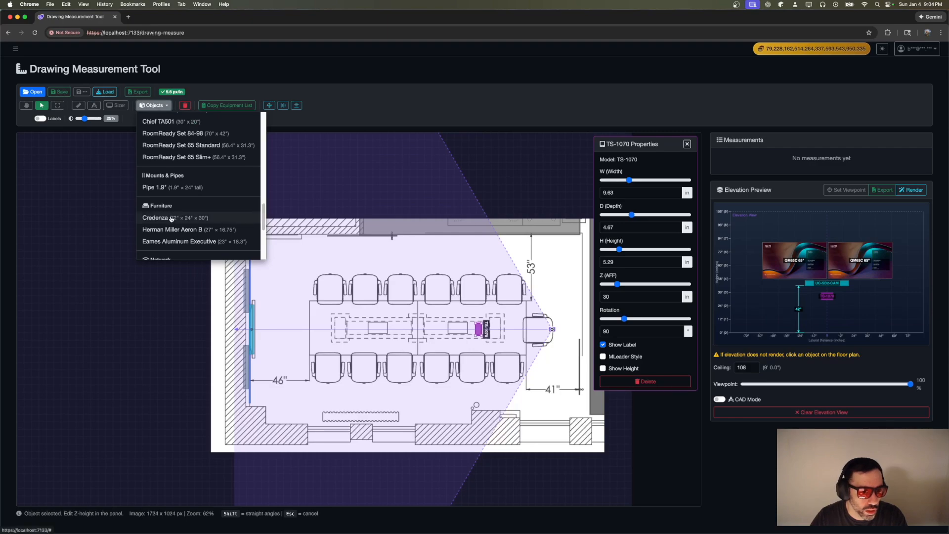
click(173, 218)
click(260, 329)
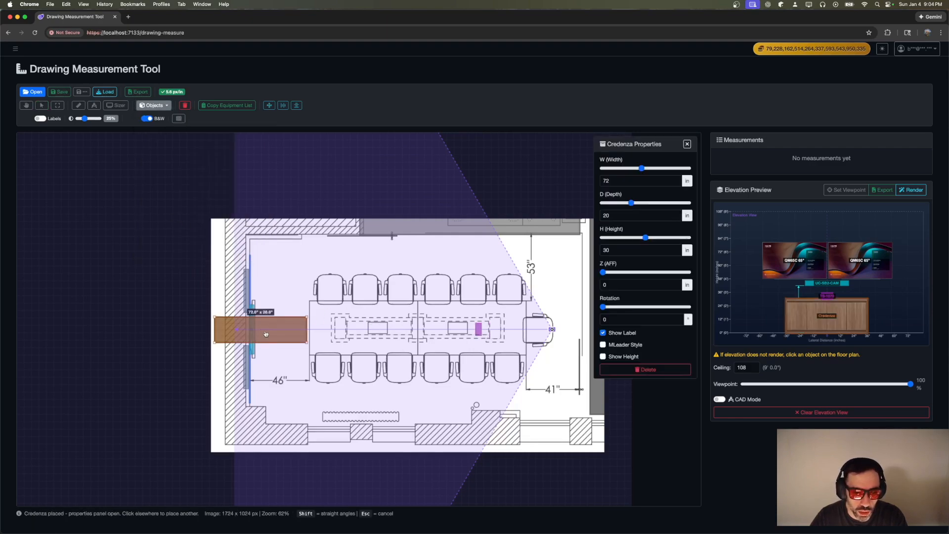
click(605, 318)
text(90)
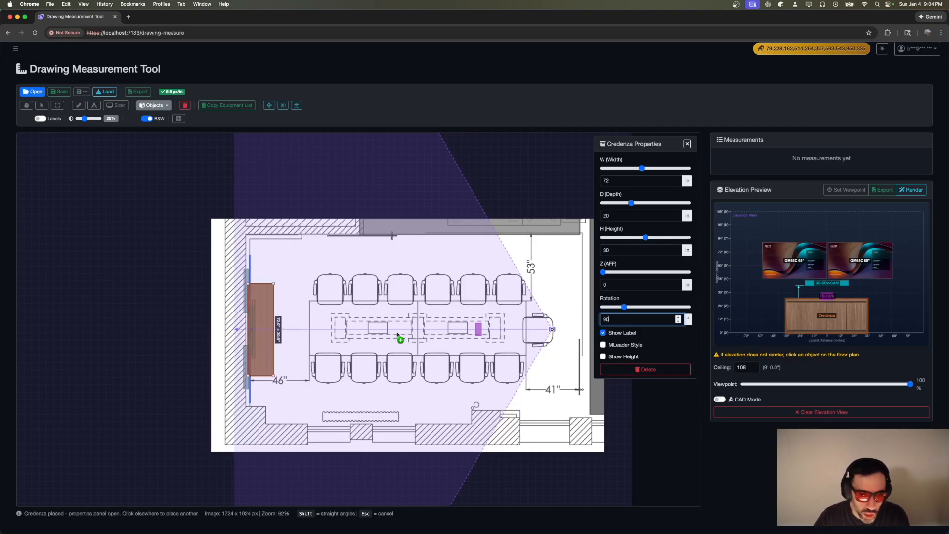
- Move the credenza so its back edge sits against the display wall, roughly centred on the videobar
scroll(252, 366, up, 3)
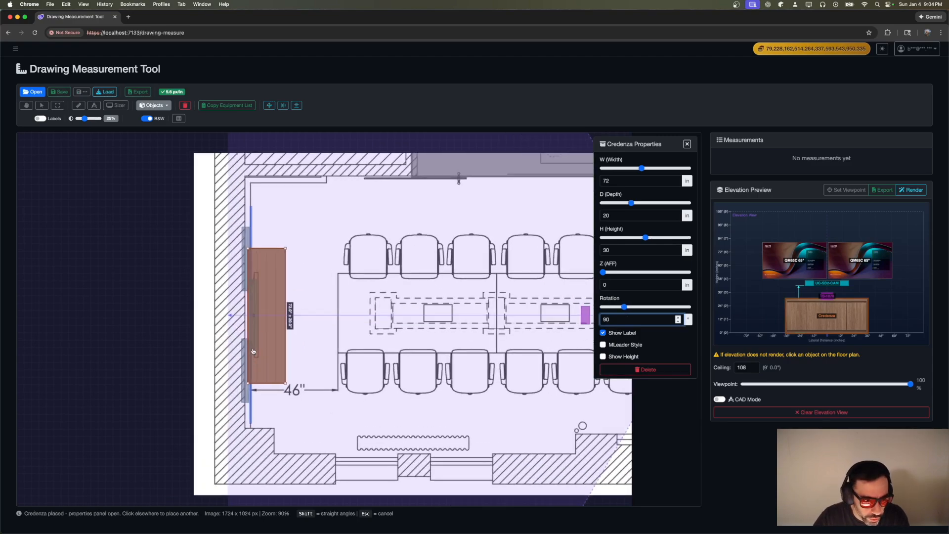
right_click(271, 320)
click(290, 326)
scroll(282, 322, up, 6)
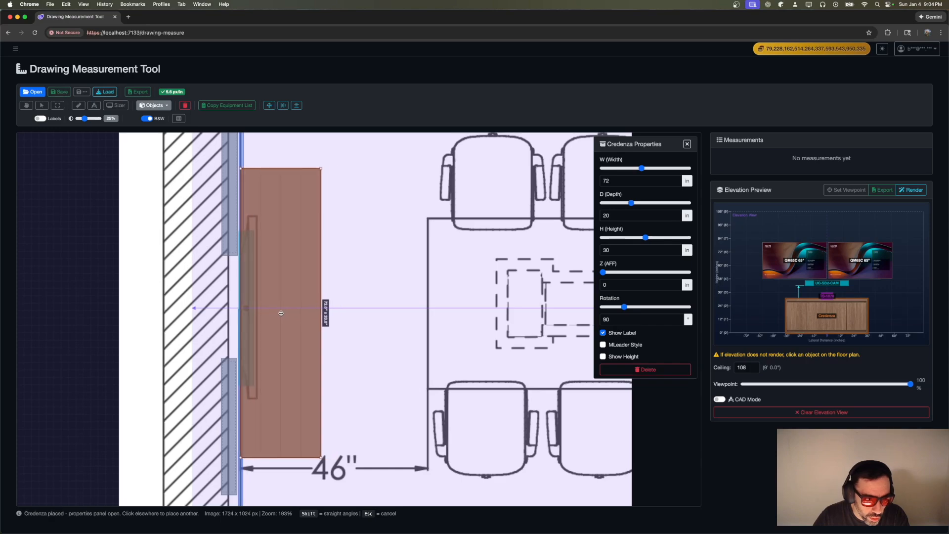
click(289, 313)
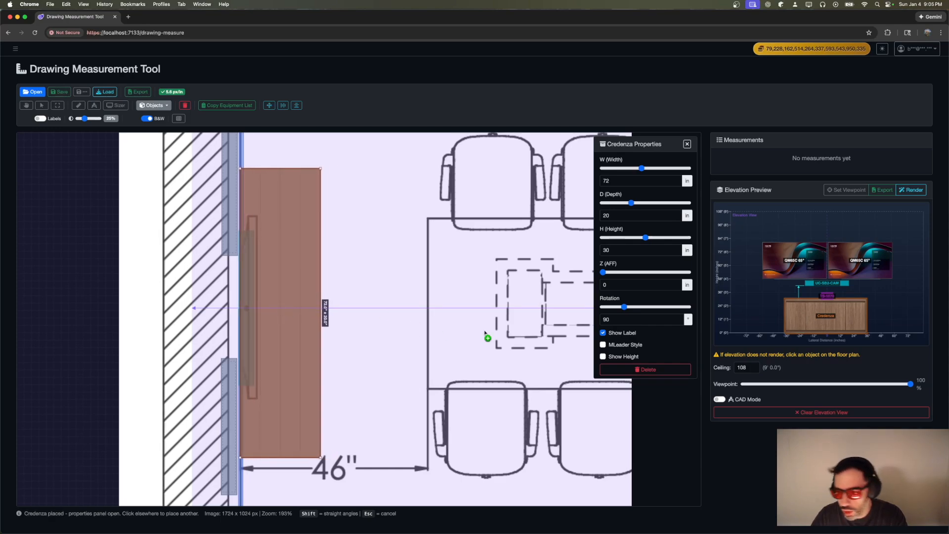
- Set the TS-1070 touchscreen's Z (AFF) to 31 in and move it from the table onto the upper part of the credenza
click(824, 296)
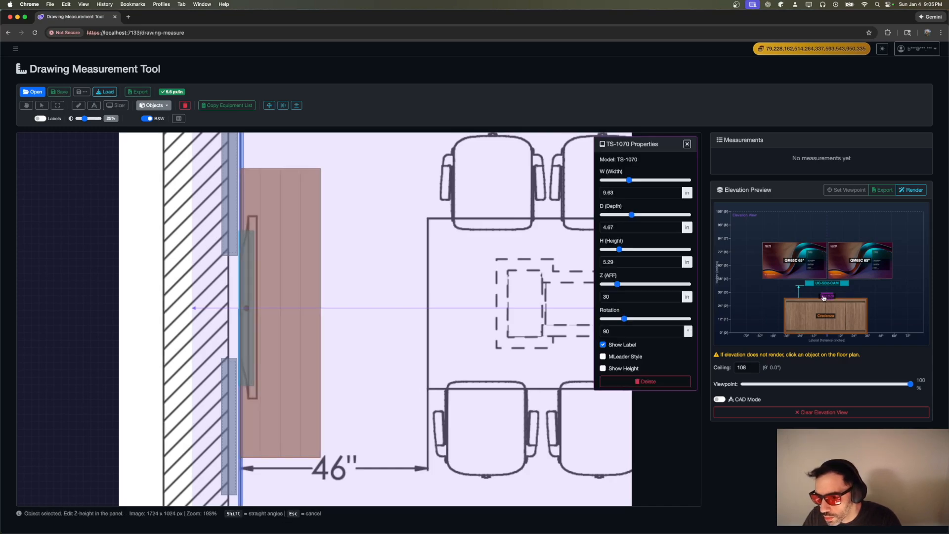
click(675, 294)
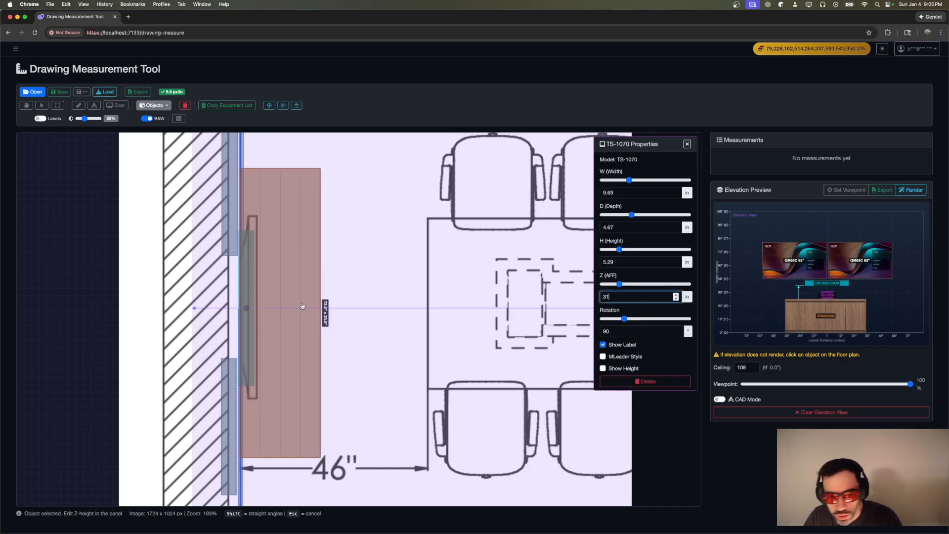
scroll(159, 308, down, 3)
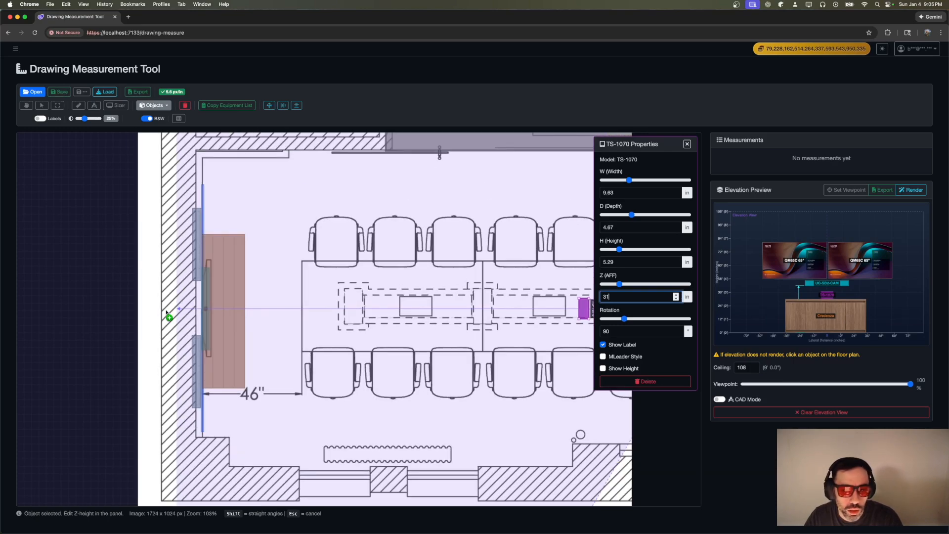
drag(584, 308, 231, 254)
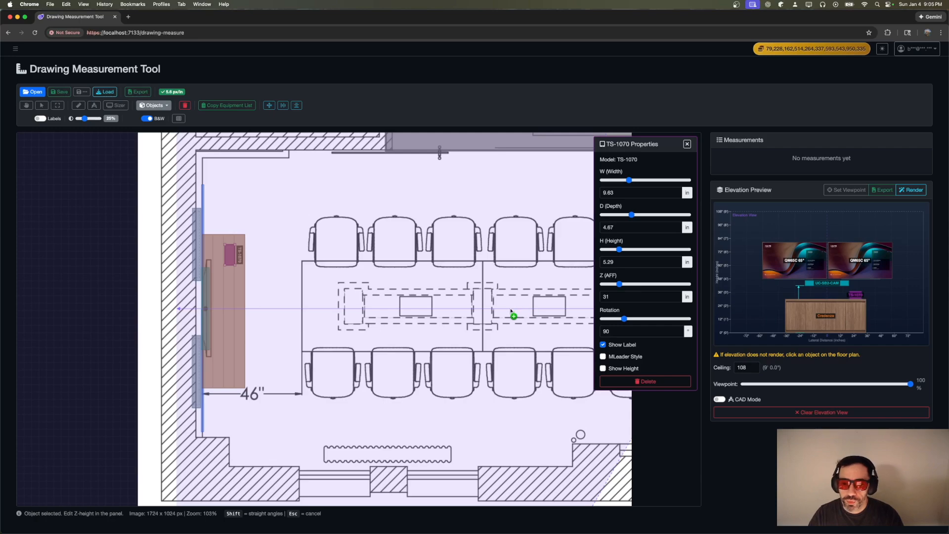
- Export the elevation preview as an image and open the downloaded PNG file
scroll(384, 340, down, 3)
scroll(338, 354, down, 1)
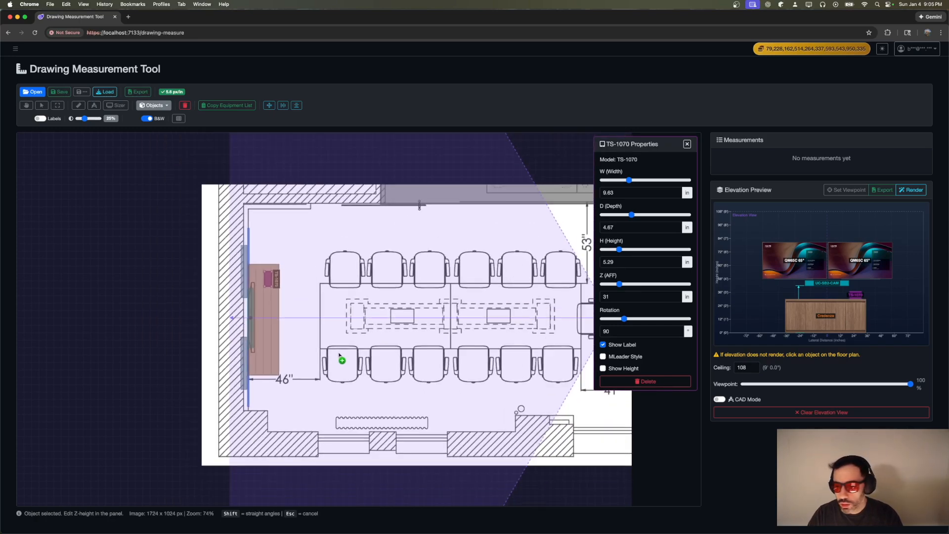
scroll(342, 345, up, 1)
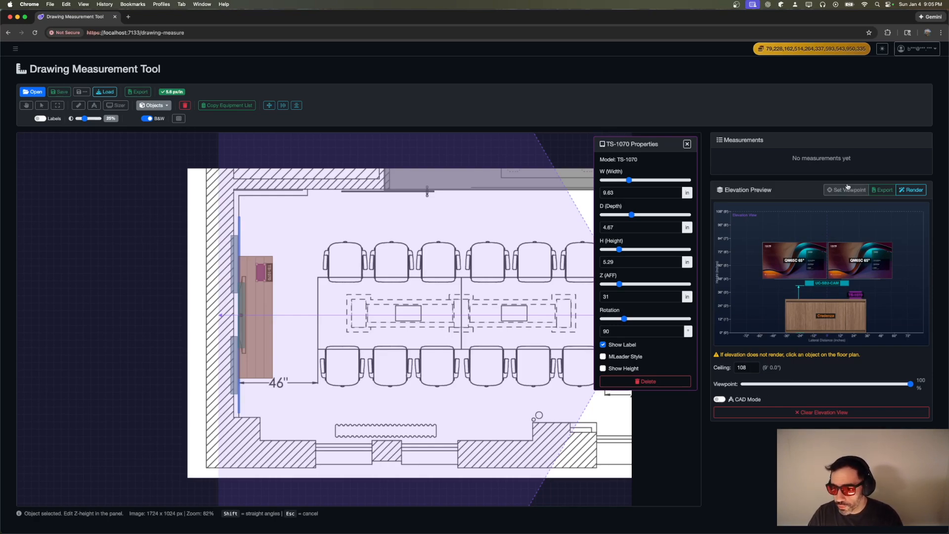
click(888, 191)
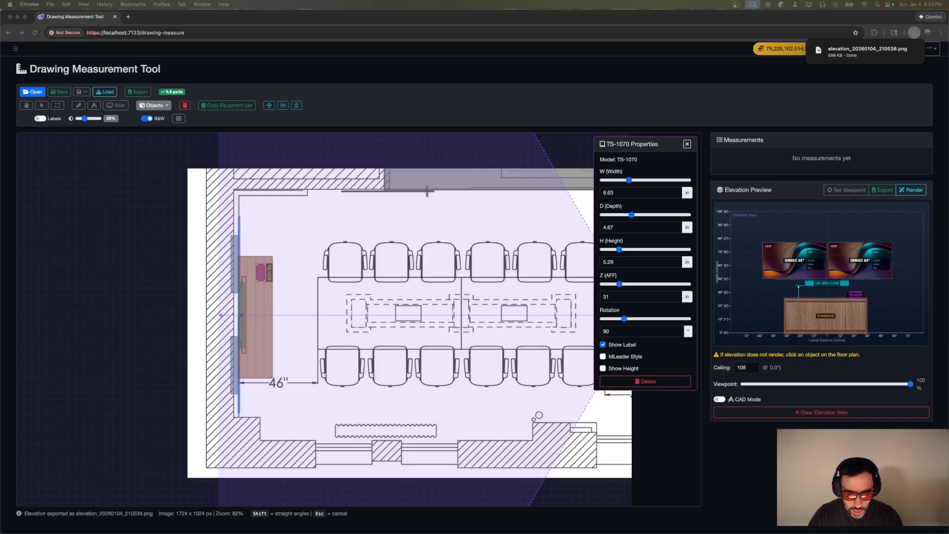
click(867, 51)
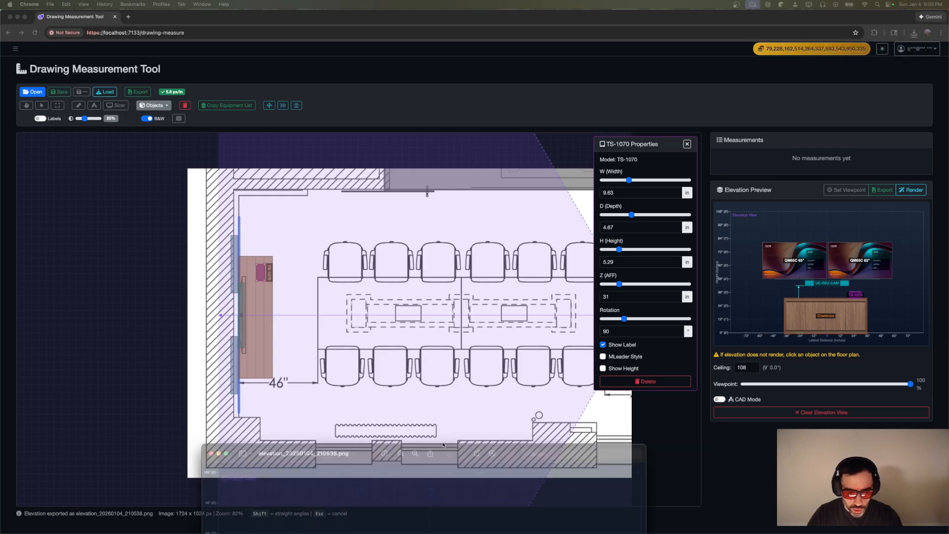
- Enlarge and close the exported elevation image, then switch the elevation preview to CAD Mode
double_click(301, 106)
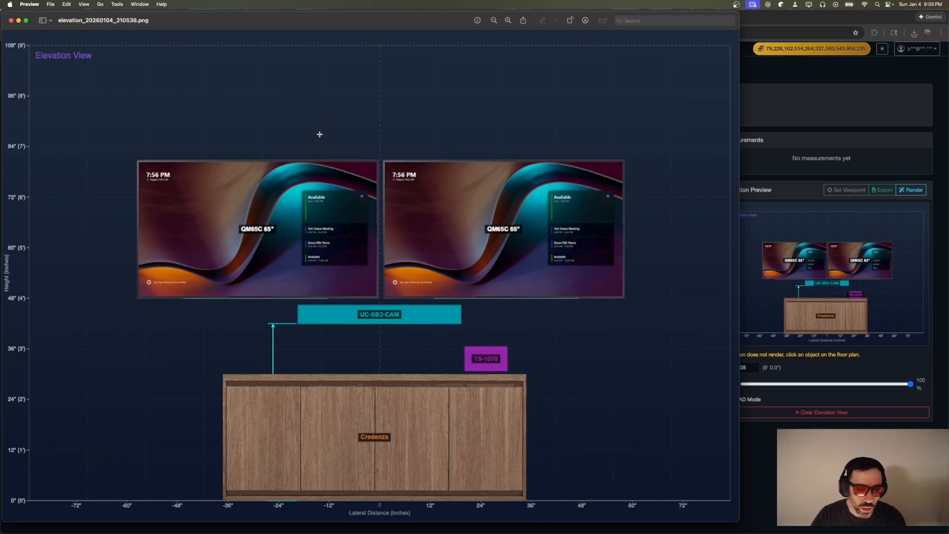
click(11, 21)
click(893, 207)
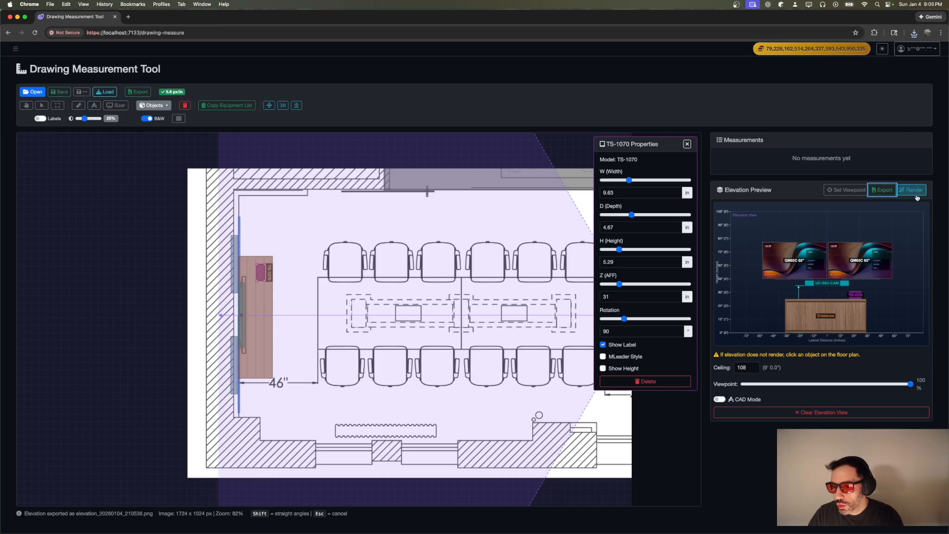
click(719, 399)
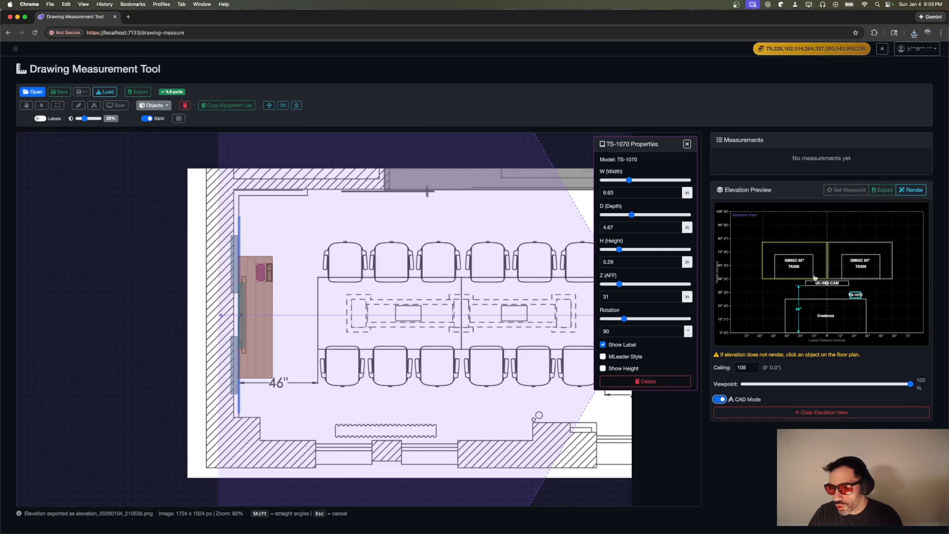
- Increase the height of the TA500 backbox behind the lower display on the floor plan to 25.6 in
click(790, 262)
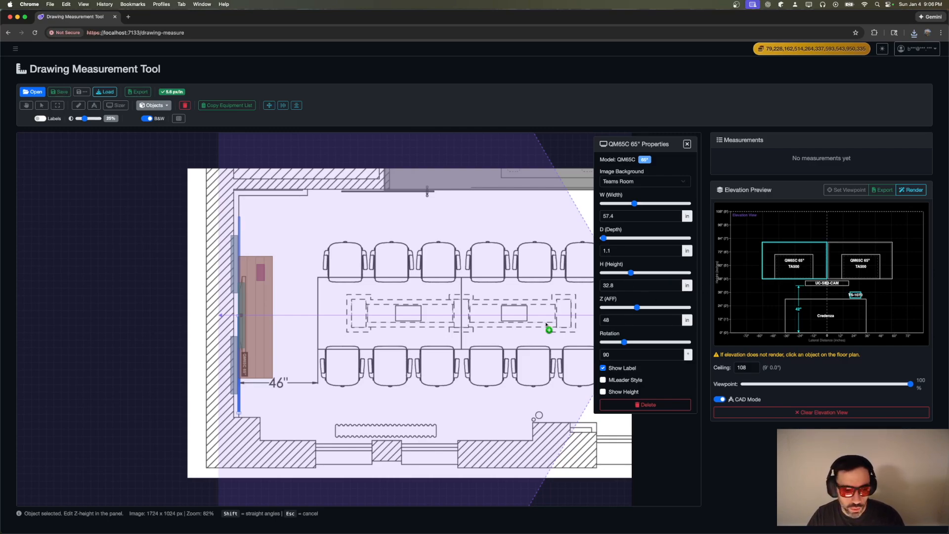
click(232, 364)
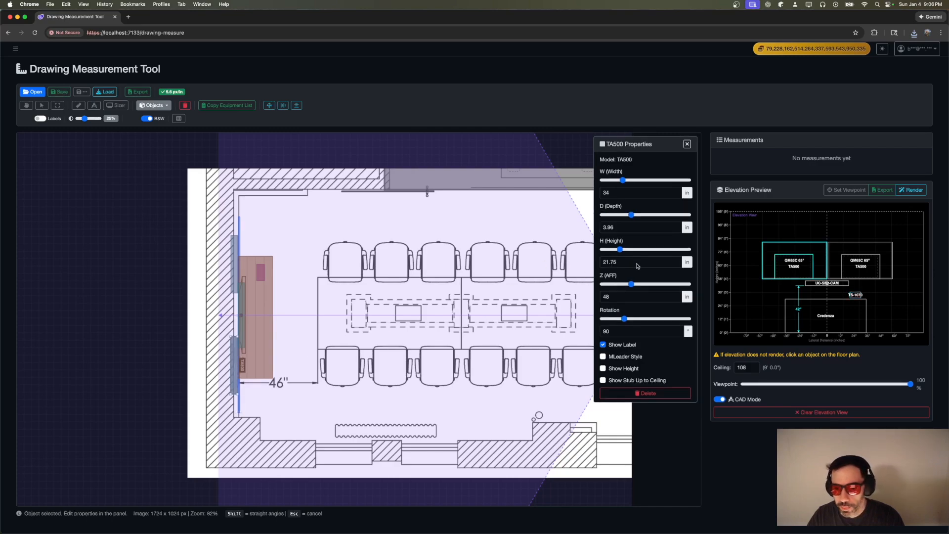
click(675, 260)
click(676, 260)
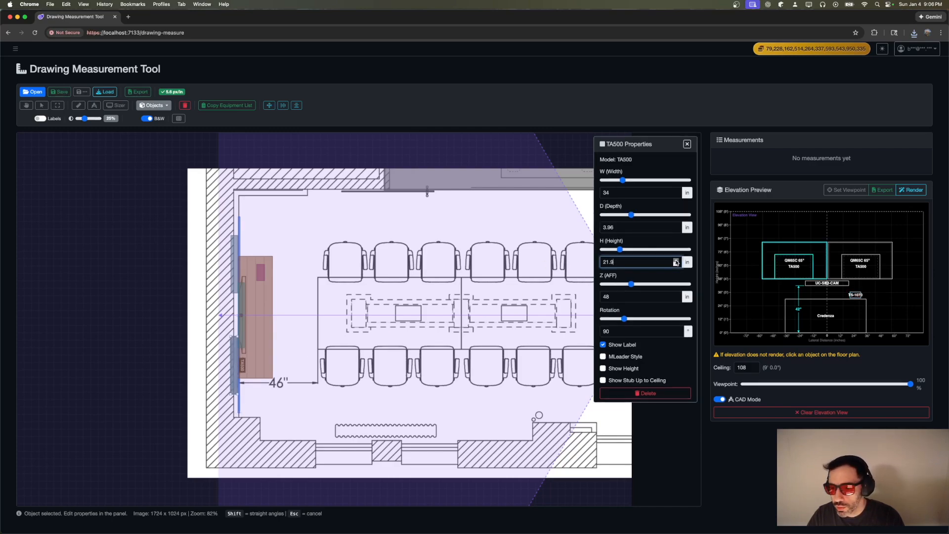
click(675, 261)
click(676, 260)
click(676, 260)
click(675, 260)
click(675, 260)
click(676, 260)
click(675, 260)
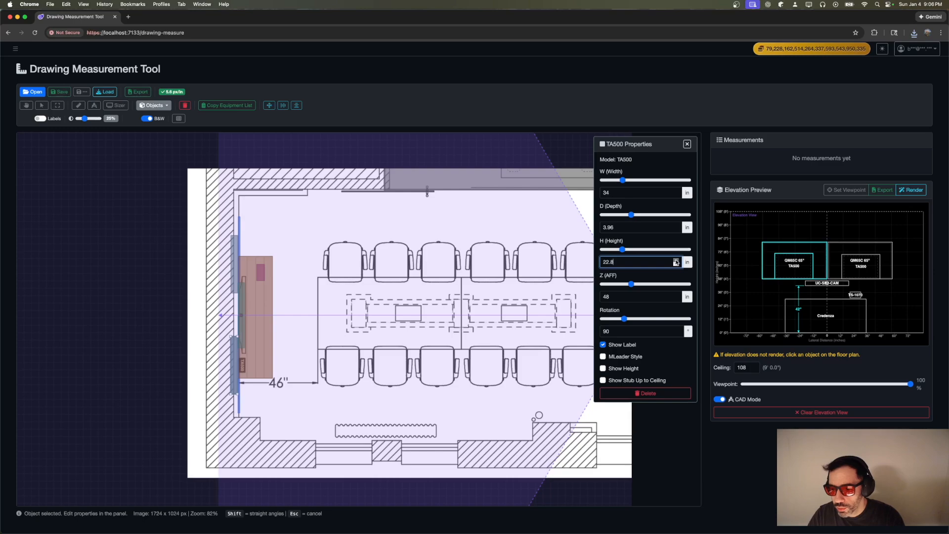
click(675, 261)
click(676, 261)
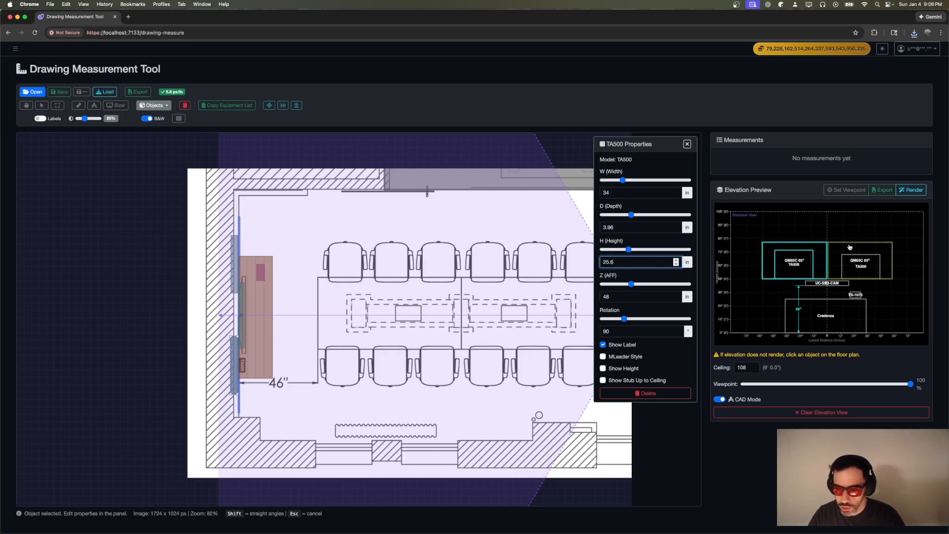
- Set the lower TA500 backbox's height to 32.8 in to match the QM65C display and compare the two objects' heights
click(857, 263)
double_click(606, 284)
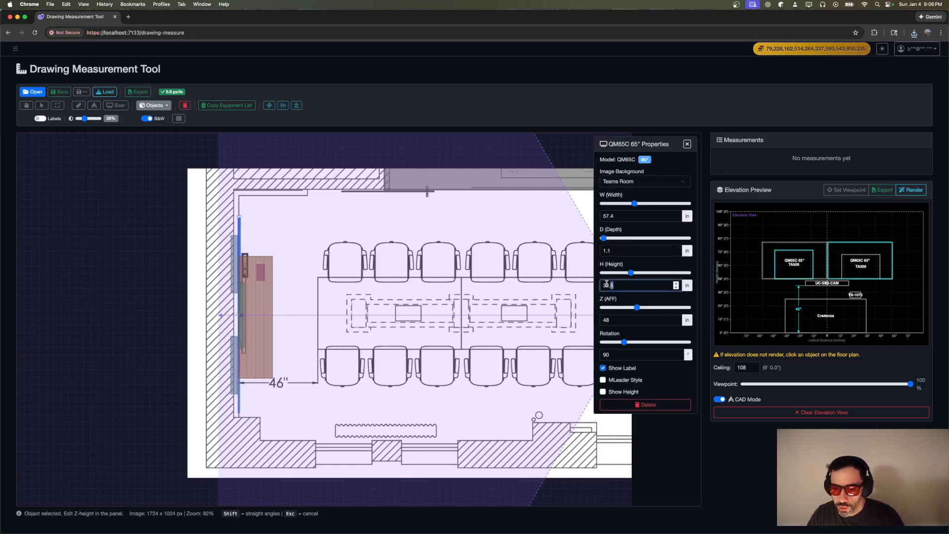
click(234, 354)
double_click(639, 260)
text(32.8)
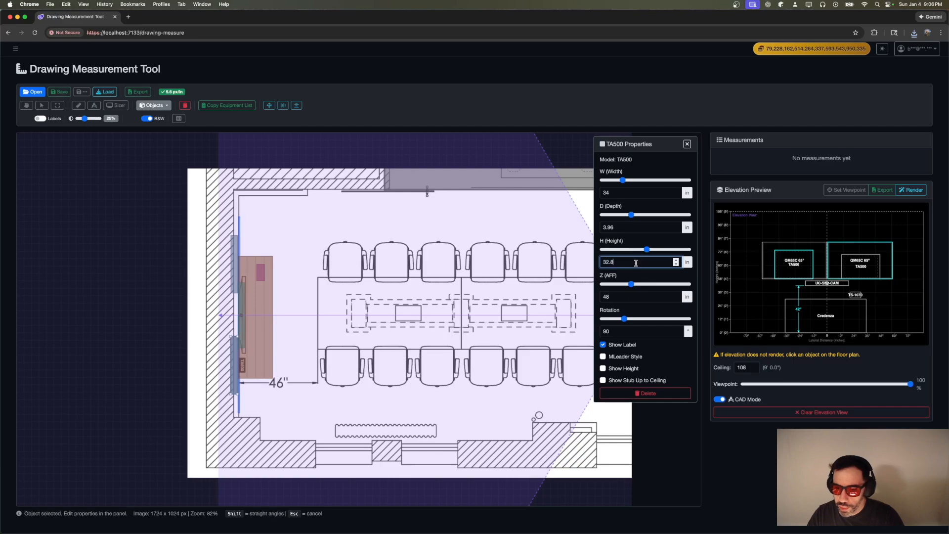
click(796, 263)
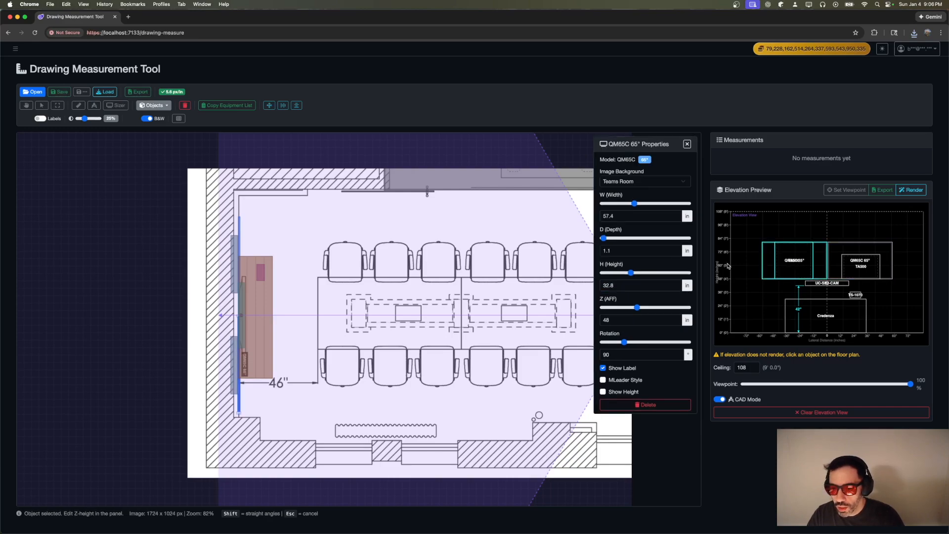
click(846, 268)
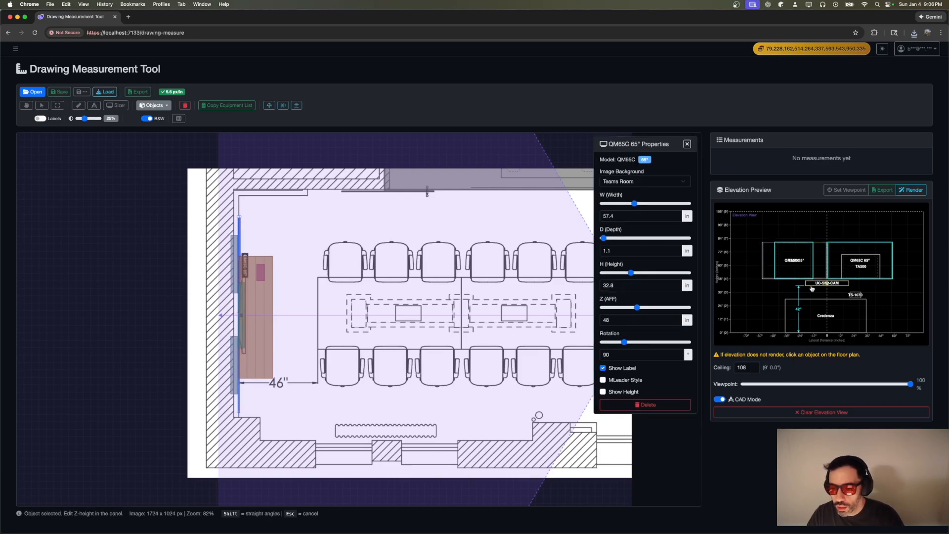
click(797, 257)
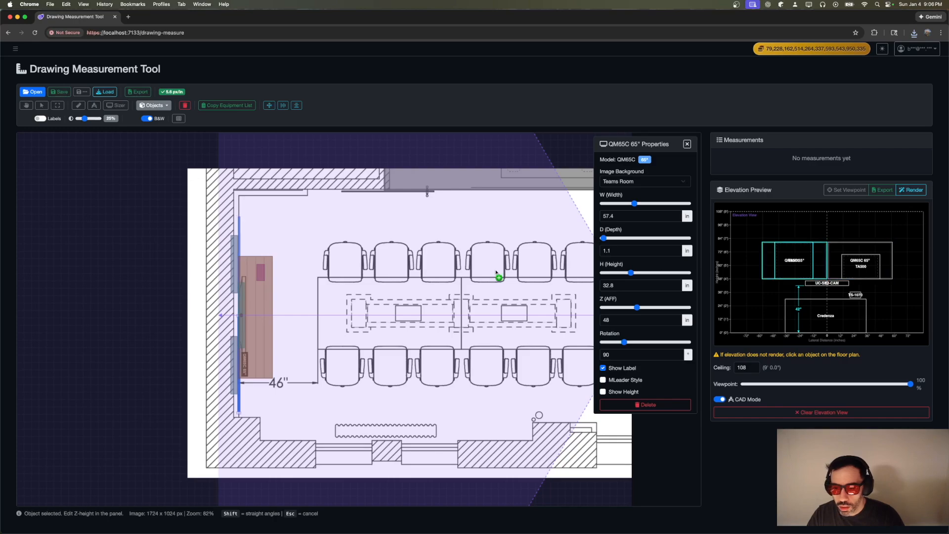
click(232, 349)
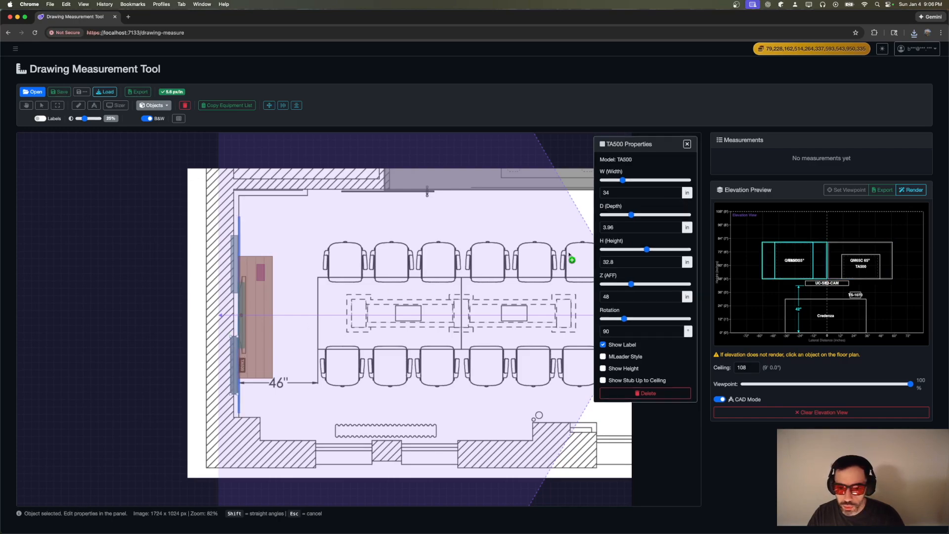
click(634, 262)
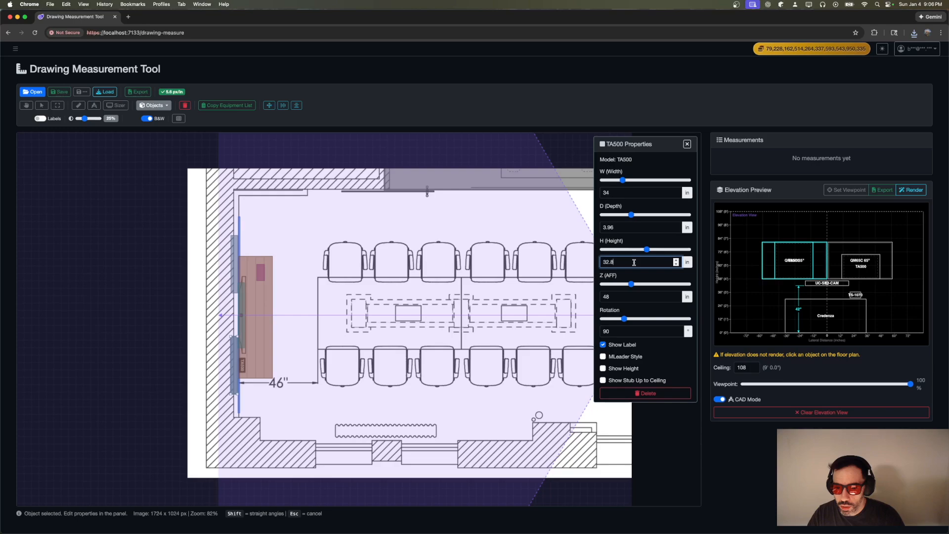
click(777, 262)
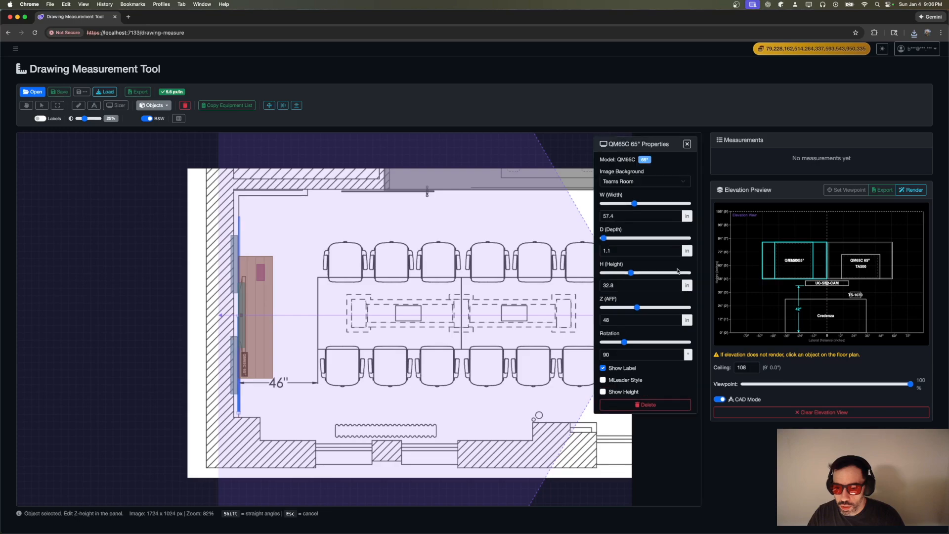
- Delete the resized TA500 backbox and place a duplicate of the remaining one in the wall behind the lower display
right_click(235, 356)
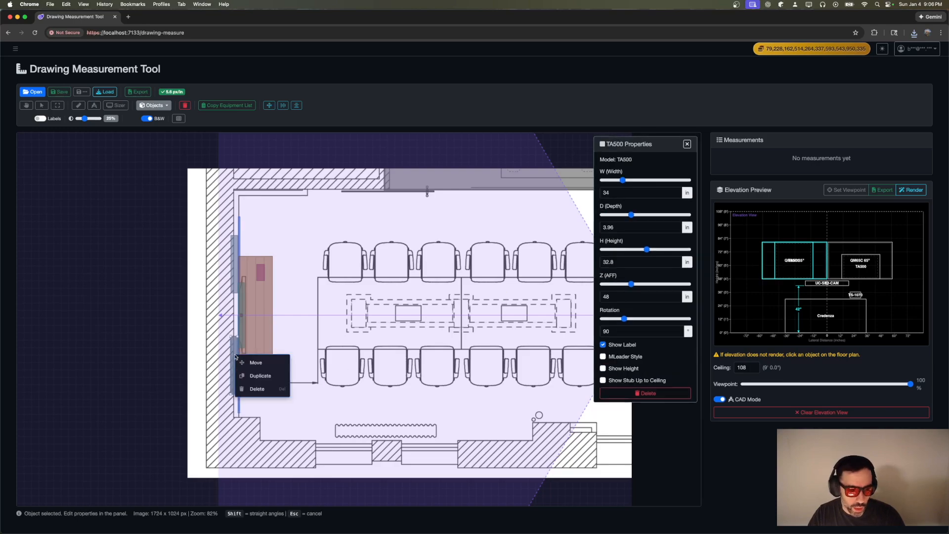
click(253, 387)
right_click(233, 274)
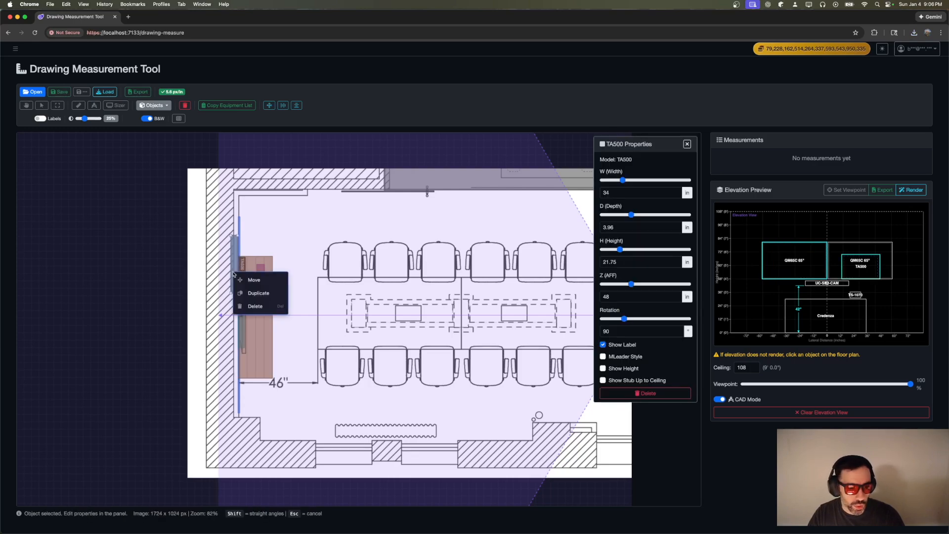
click(257, 293)
scroll(230, 342, up, 3)
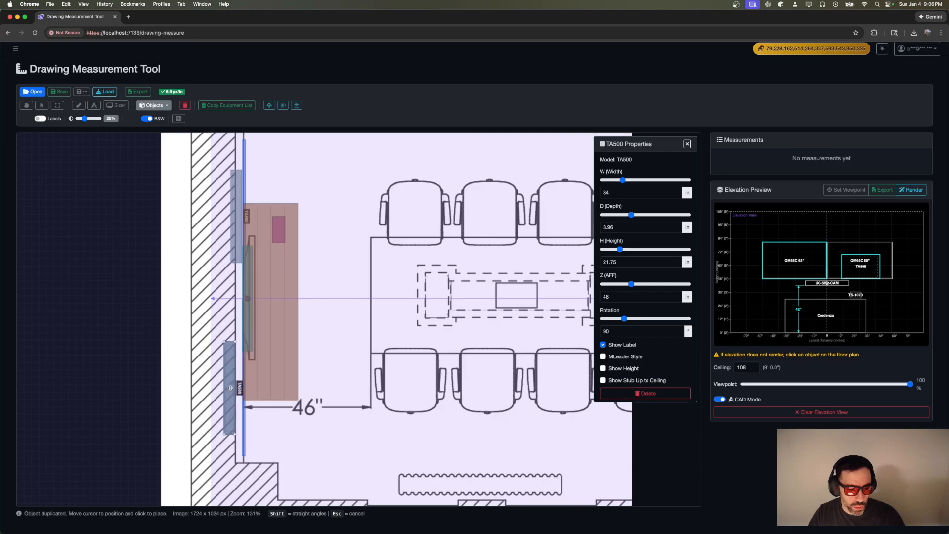
click(237, 382)
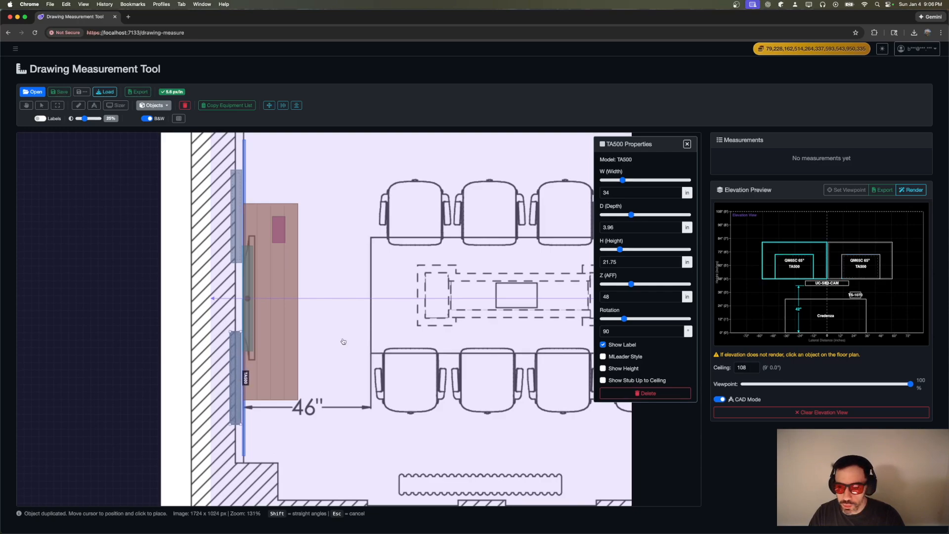
- Set the duplicated TA500 backbox's Z (AFF) to 53 in
click(675, 295)
click(675, 294)
click(676, 295)
click(676, 294)
click(676, 294)
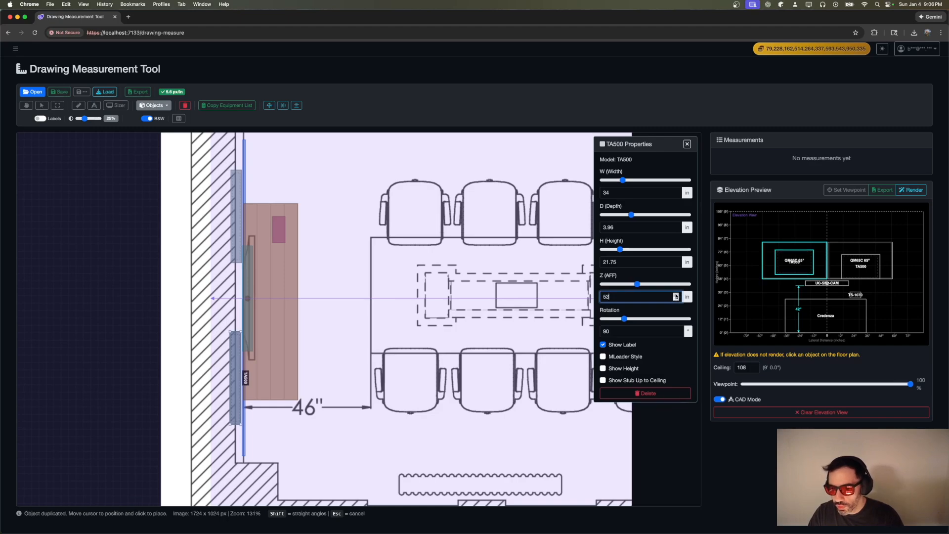
- Set the upper TA500 backbox's Z (AFF) to 53 in and show its height dimension
click(855, 266)
click(860, 267)
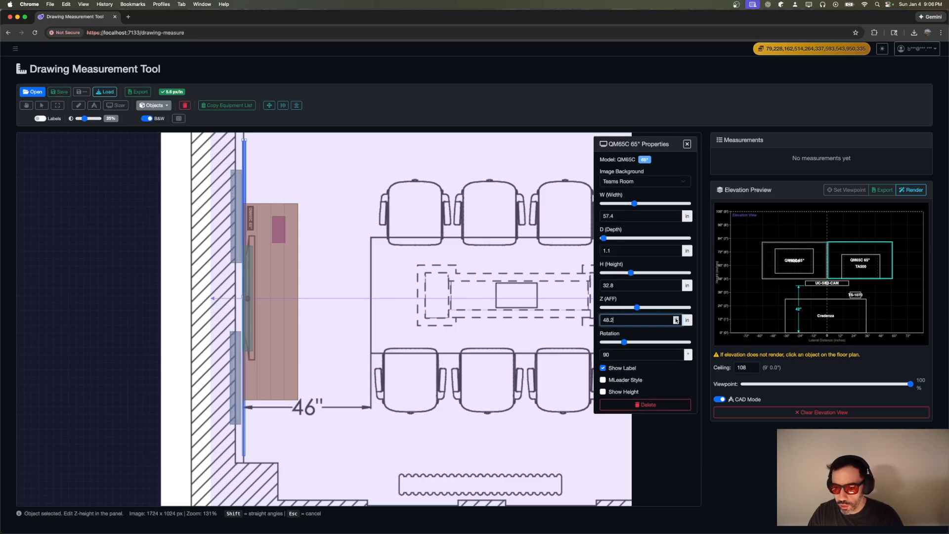
click(616, 368)
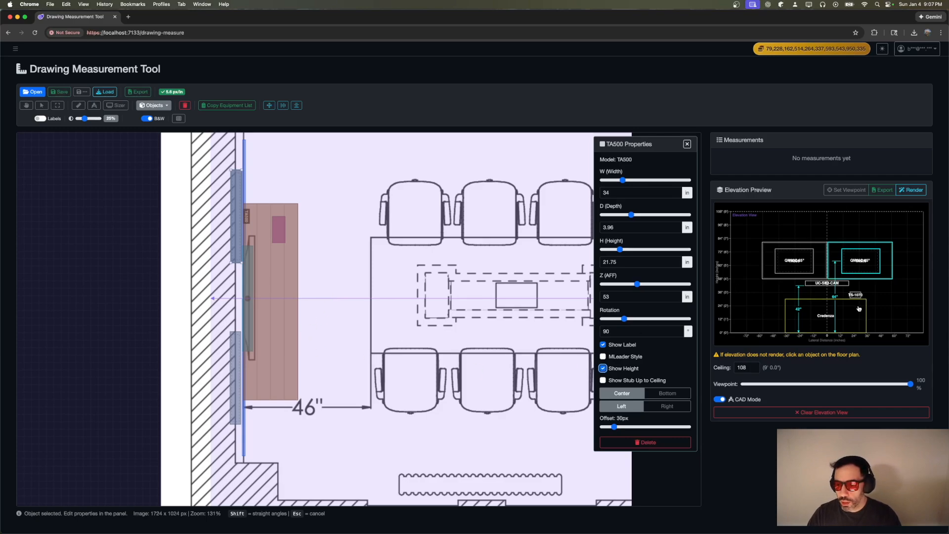
- Show the height dimension of the lower QM65C display on the plan, measured to the display's bottom
click(766, 248)
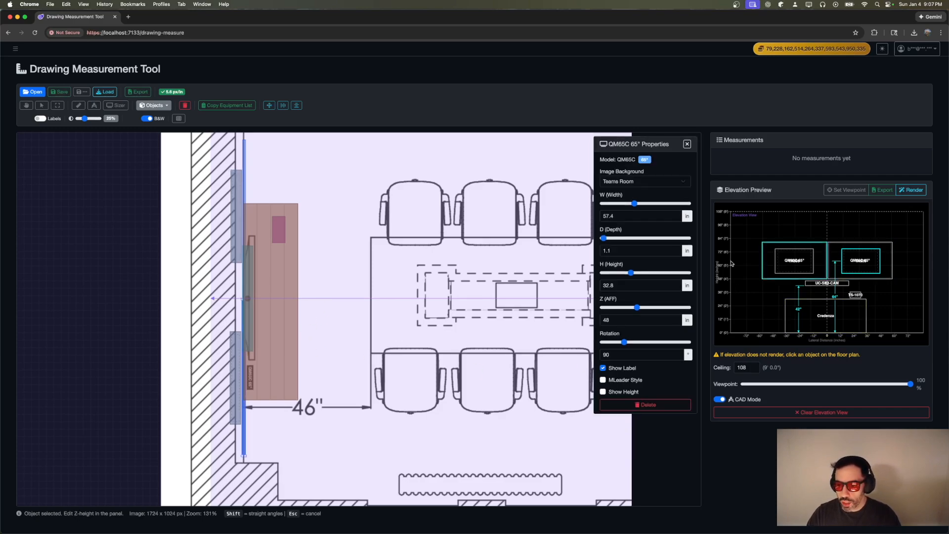
click(622, 392)
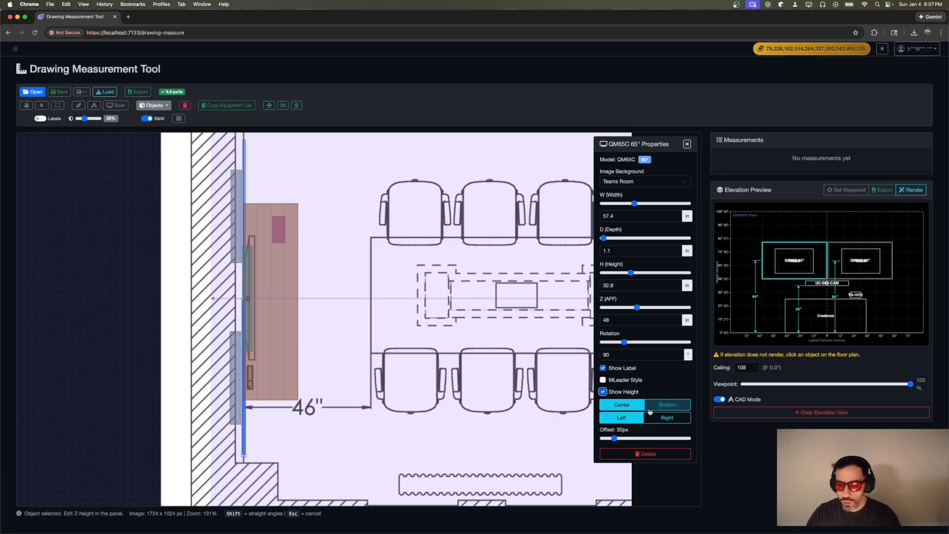
click(667, 405)
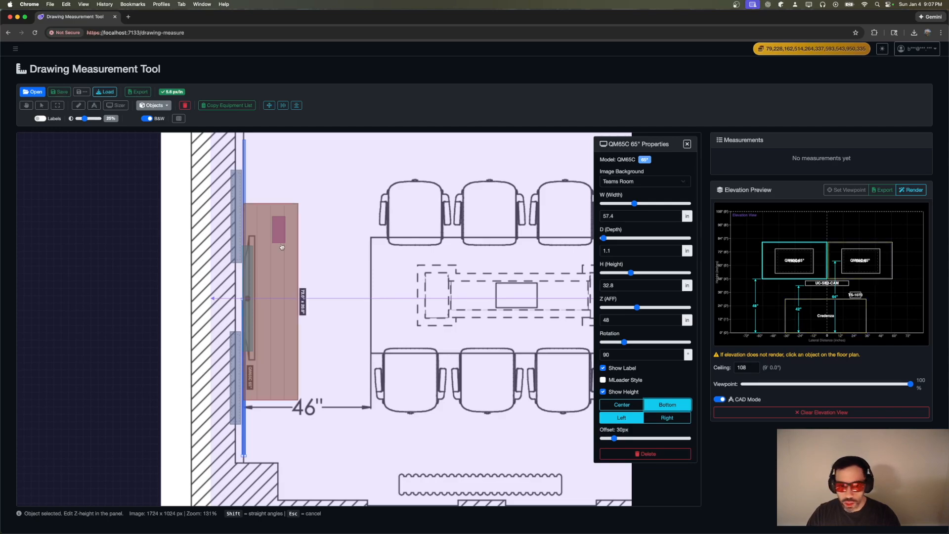
- Put the upper TA500 backbox's height dimension on its right side with a 90px offset
click(234, 219)
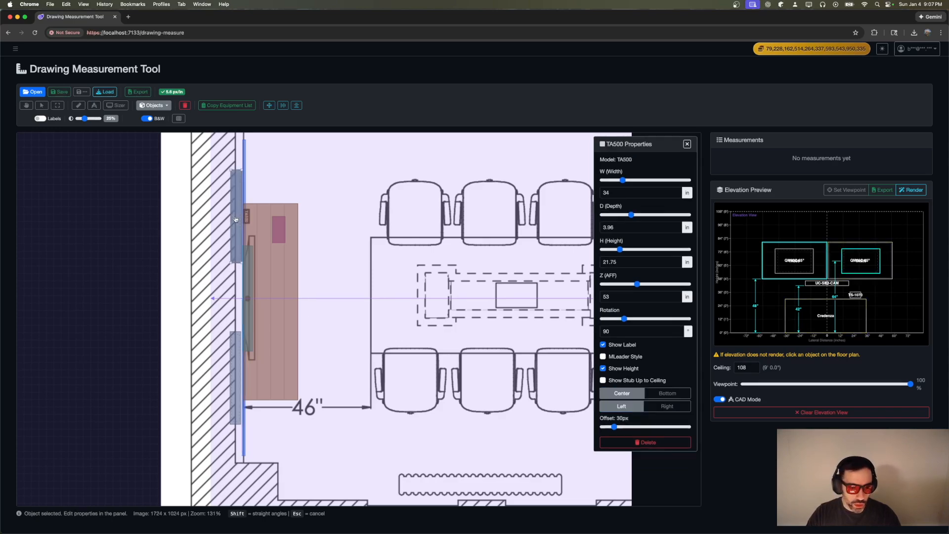
click(655, 406)
drag(613, 428, 648, 428)
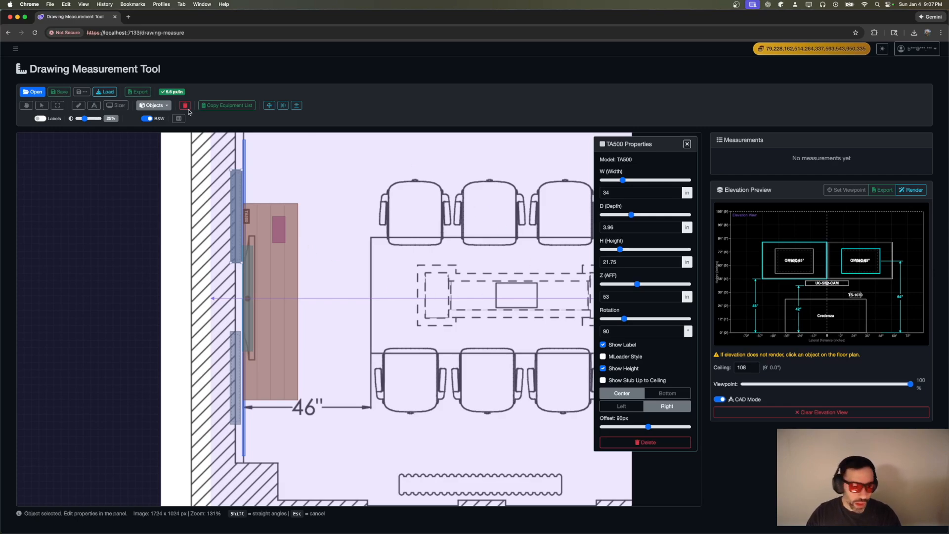
- Place a 4"x4" Junction Box in the display wall behind the middle of the credenza
click(157, 106)
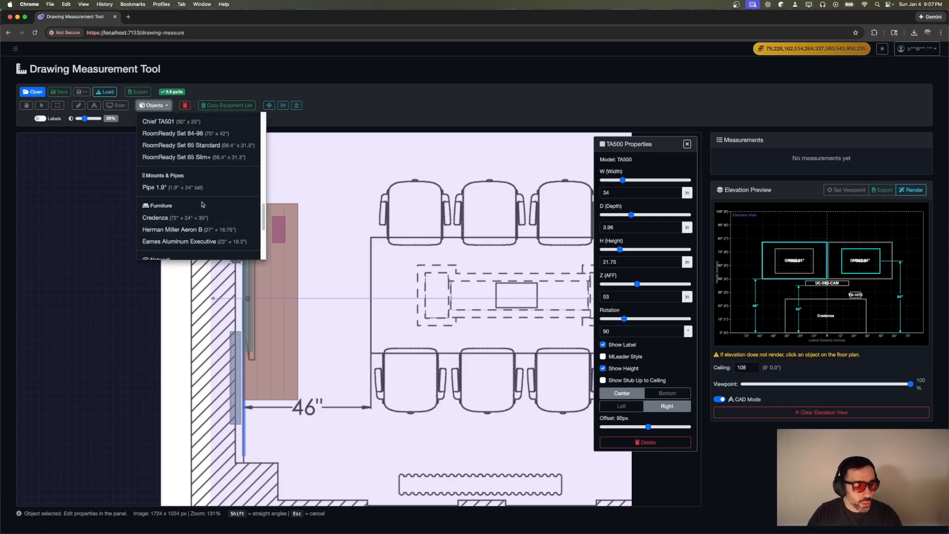
scroll(219, 194, down, 2)
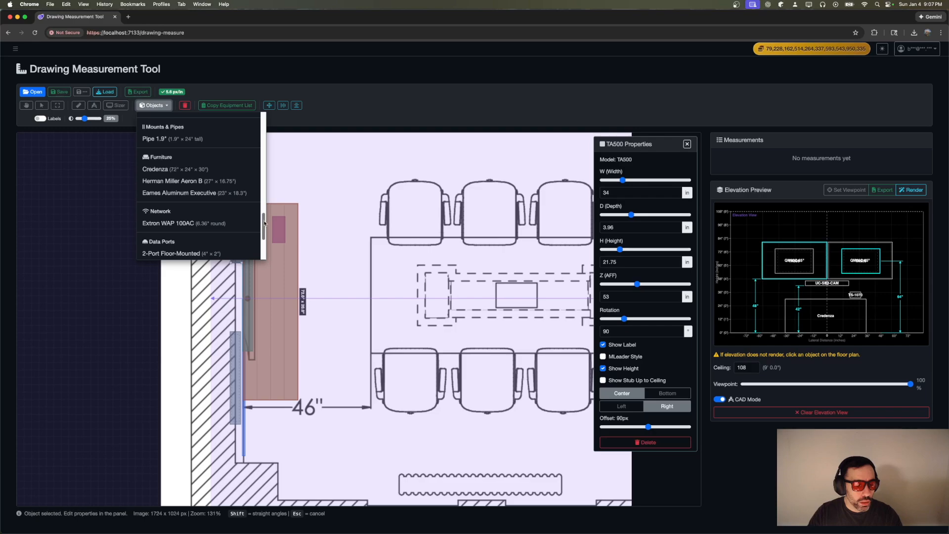
drag(264, 225, 264, 248)
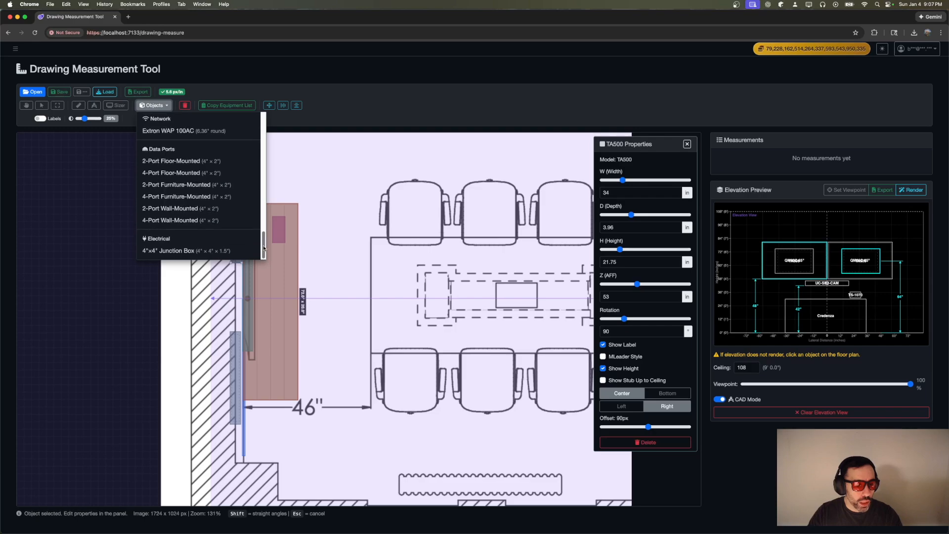
click(179, 252)
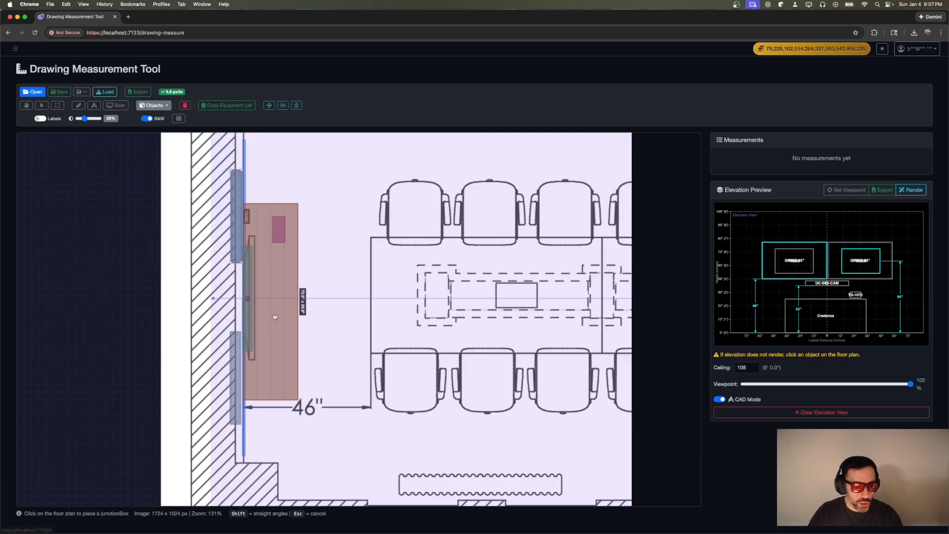
click(239, 302)
- Move the junction box within the wall so it is centred on the viewpoint line
scroll(238, 302, up, 5)
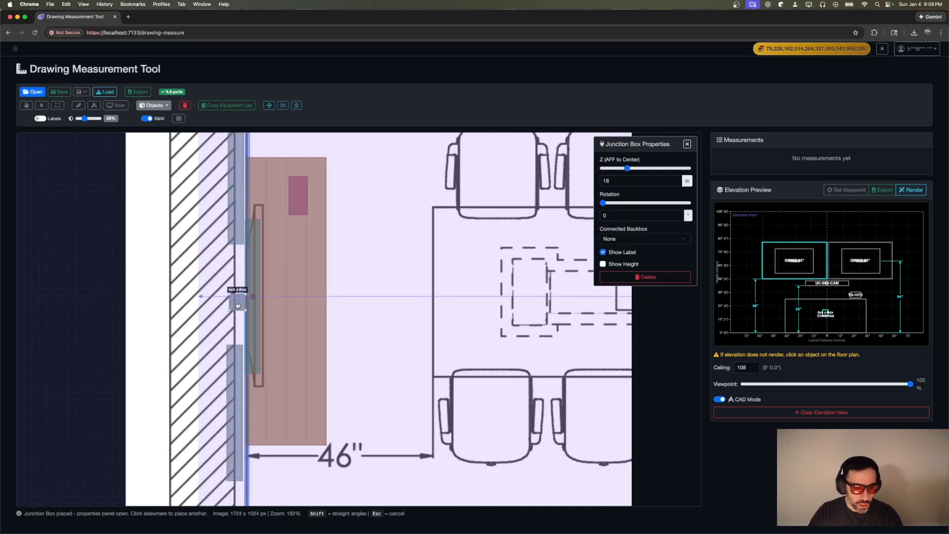
right_click(237, 302)
key(Escape)
drag(238, 301, 236, 295)
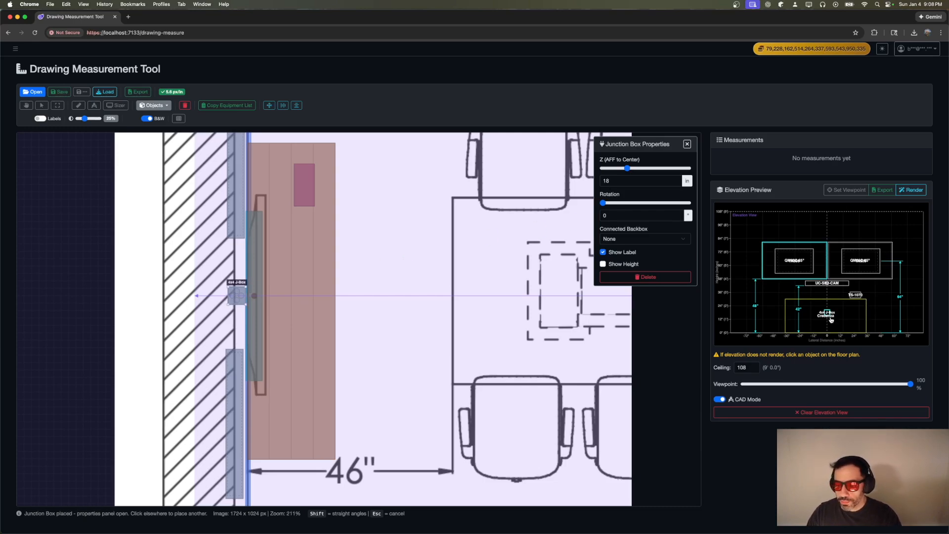
- Switch the credenza's elevation label to MLeader style
click(294, 296)
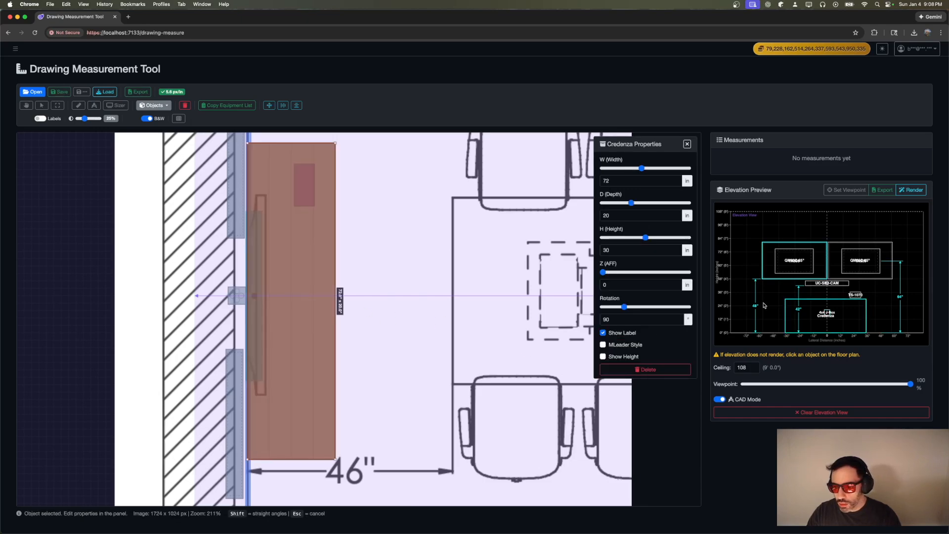
click(613, 335)
click(613, 335)
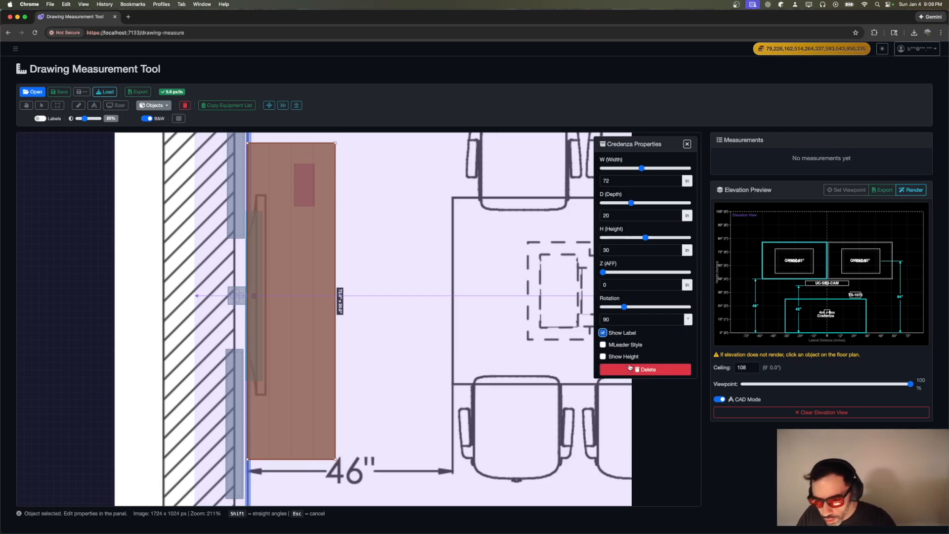
click(626, 347)
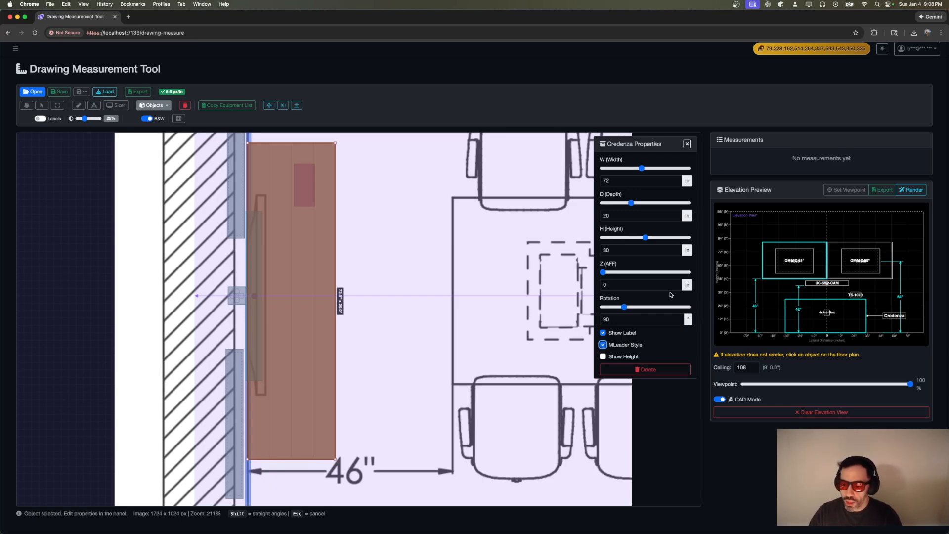
- Connect the junction box to the first-listed TA500 backbox and show the junction box's height dimension
click(237, 298)
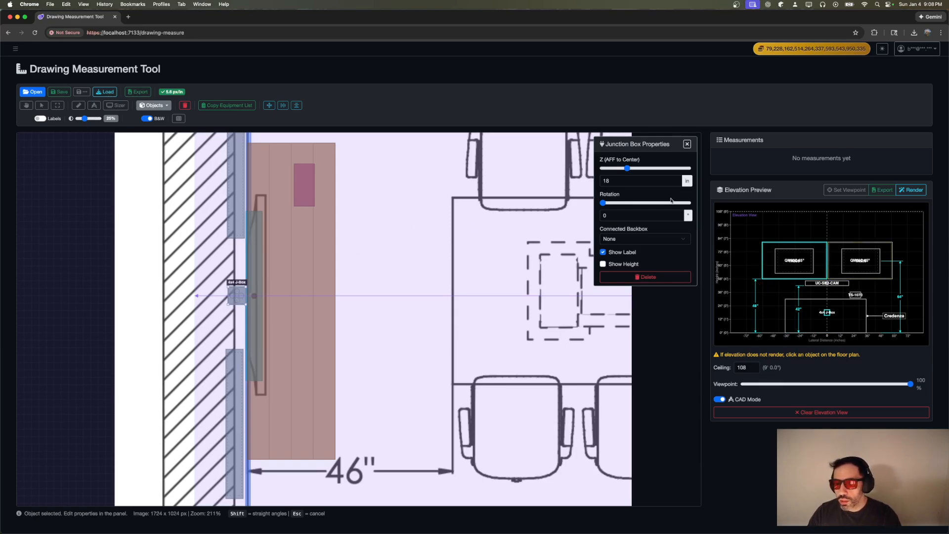
click(653, 237)
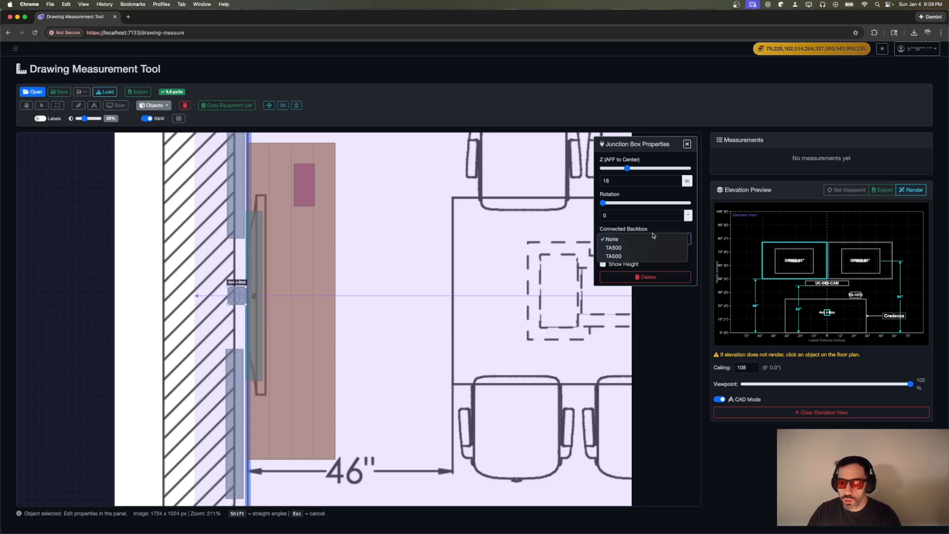
click(628, 250)
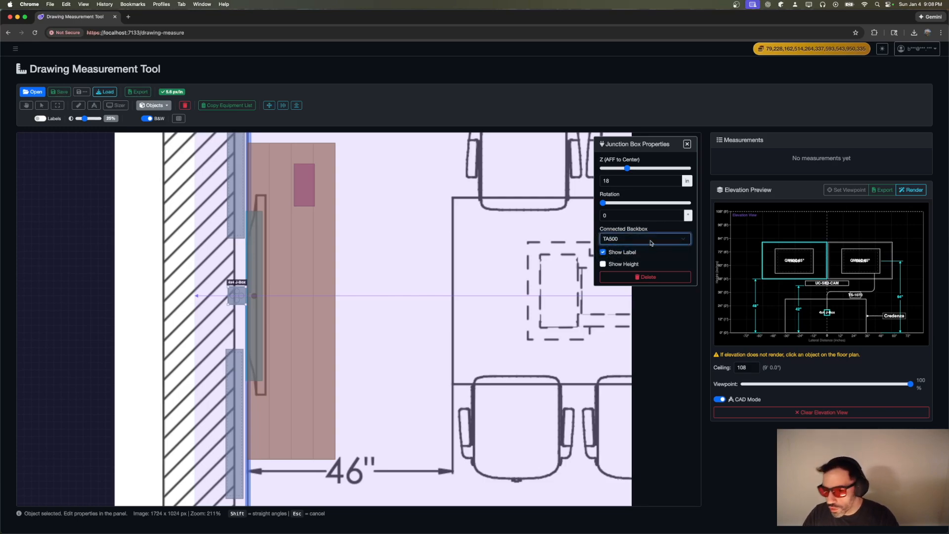
click(626, 265)
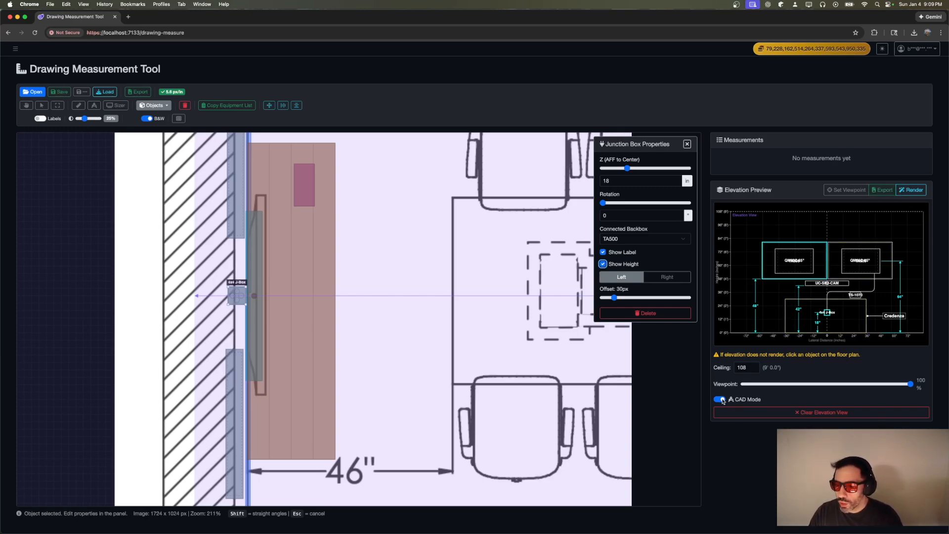
- Show the stub-up to the ceiling for both the upper and lower TA500 backboxes on the plan
click(234, 178)
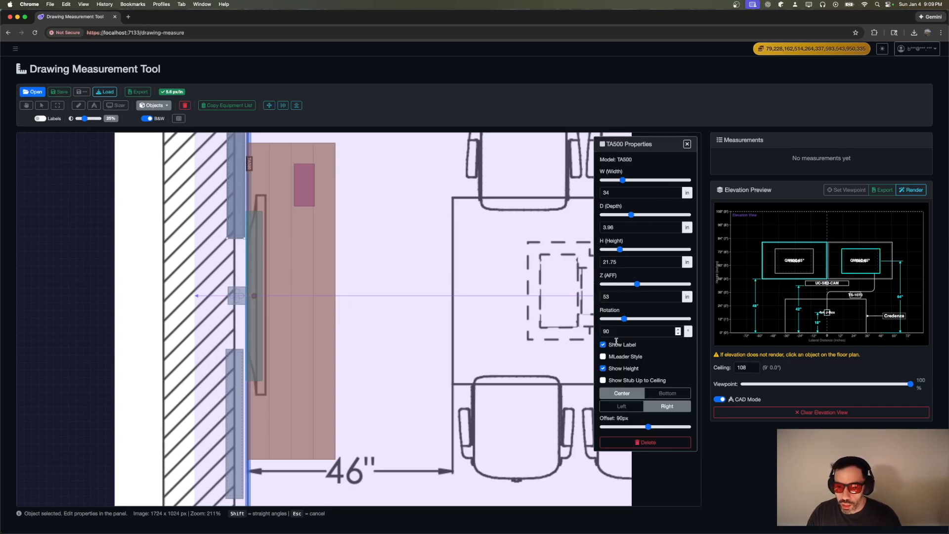
click(635, 383)
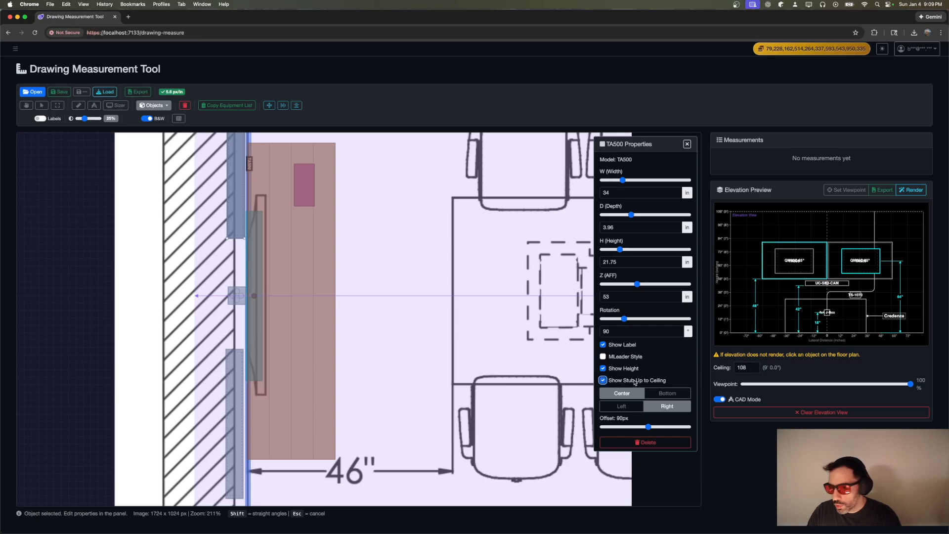
click(634, 383)
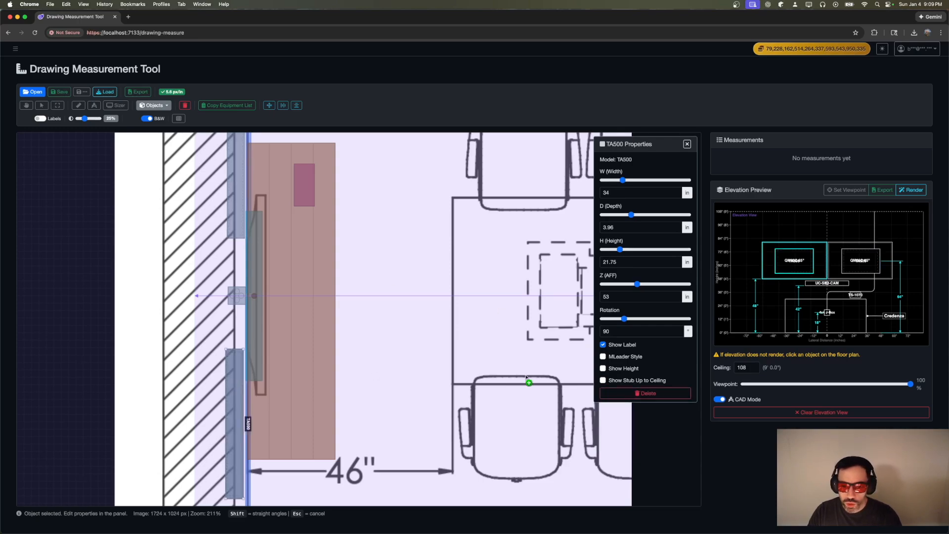
click(637, 381)
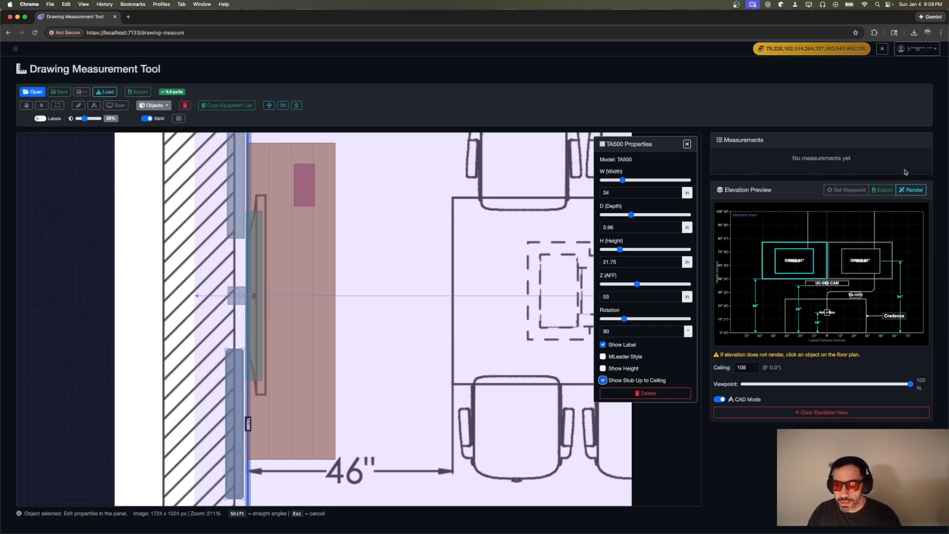
- Export the elevation in CAD mode as a blueprint image, and check the exported file in the image viewer
click(719, 400)
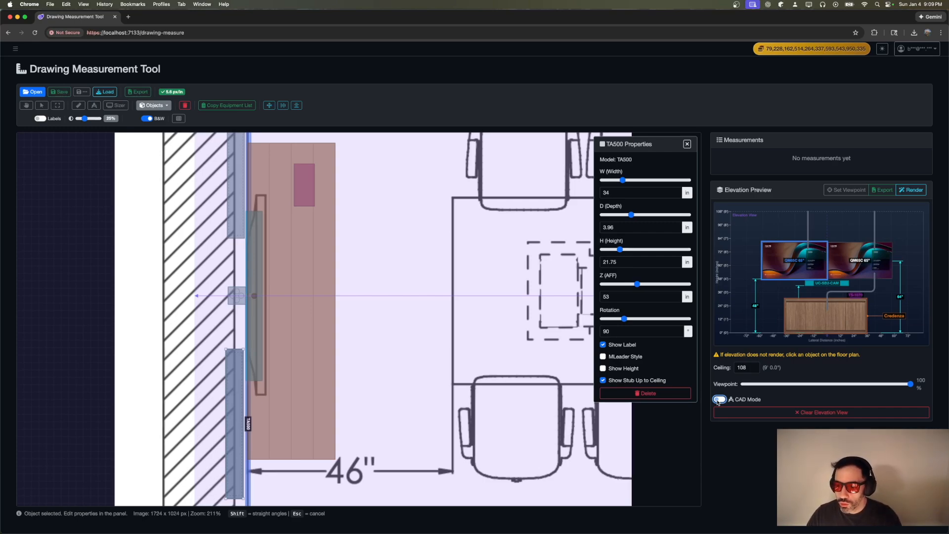
click(719, 400)
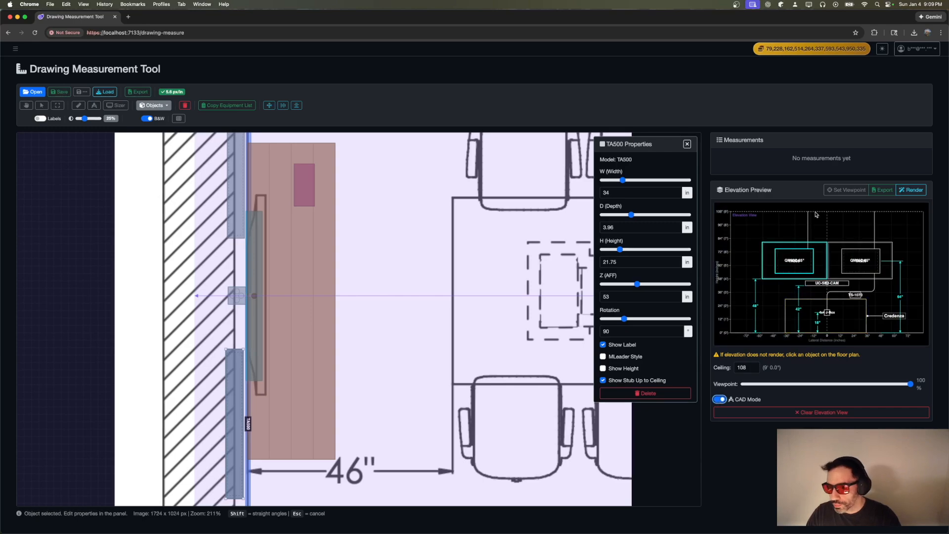
click(884, 190)
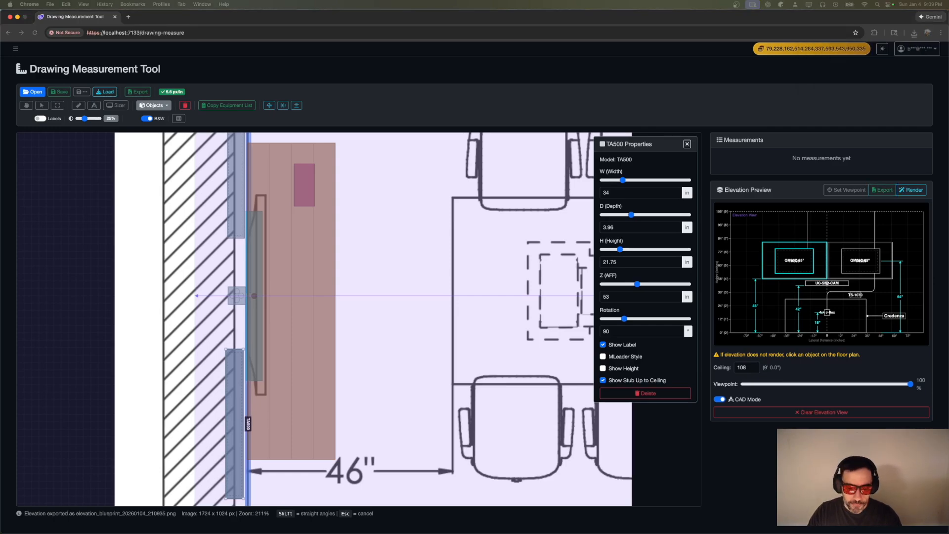
drag(393, 533, 405, 135)
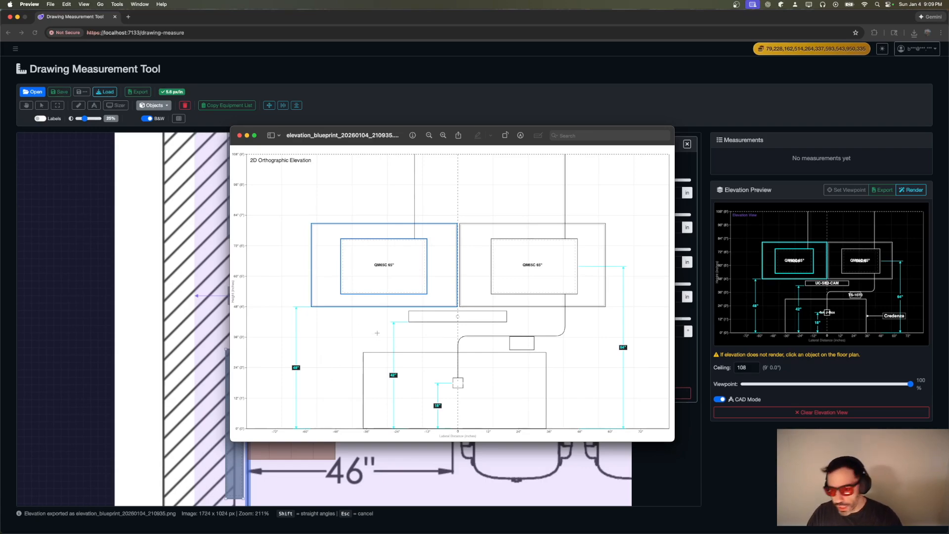
click(240, 135)
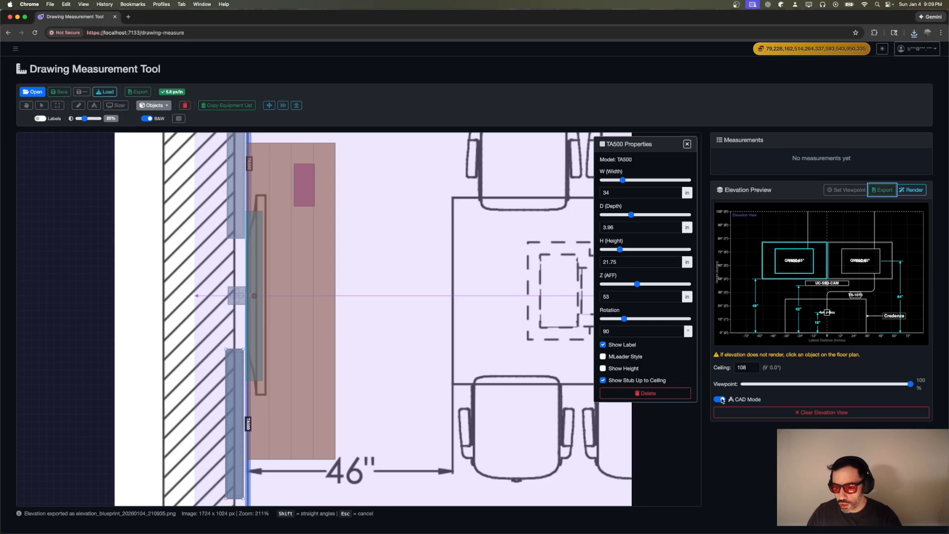
- Turn off CAD mode for the elevation and set the junction box's connected backbox to None
click(720, 400)
click(808, 227)
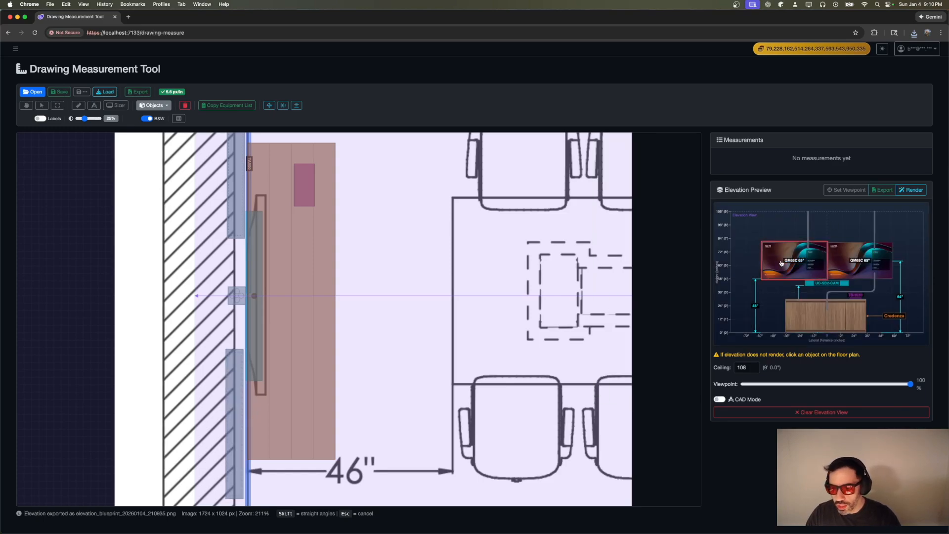
click(237, 295)
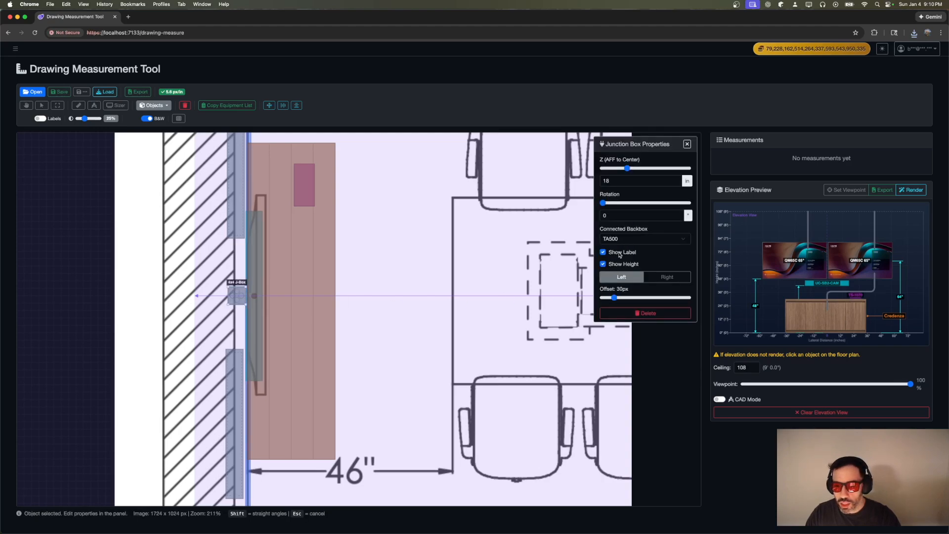
click(667, 238)
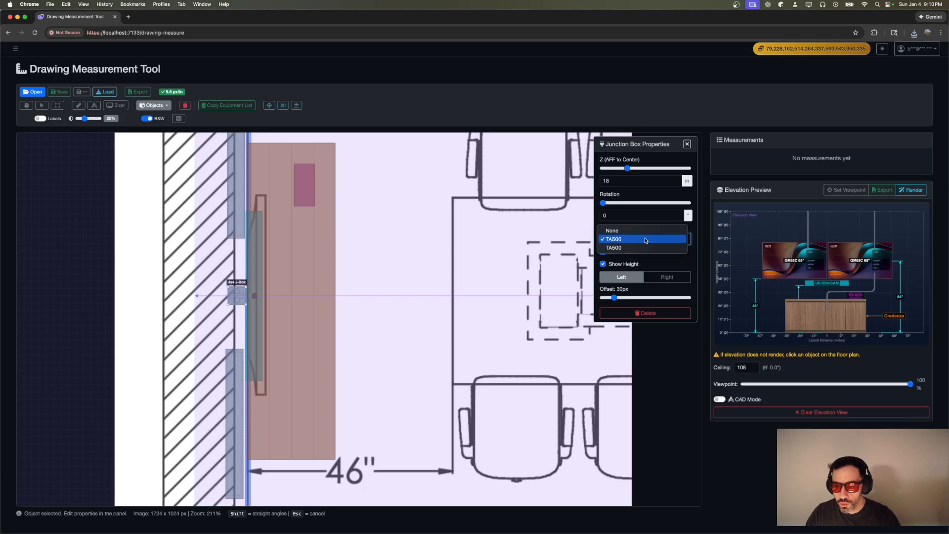
click(638, 230)
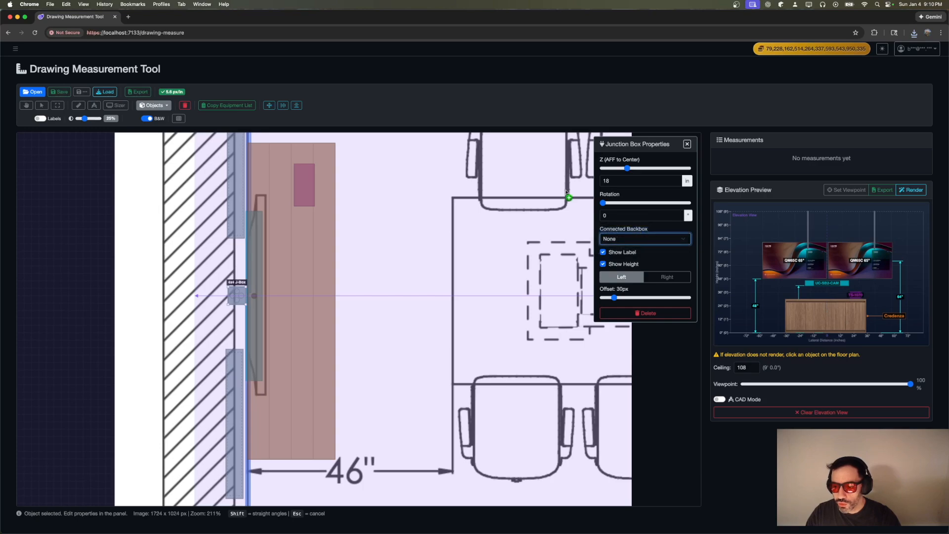
- Hide the stub-up to the ceiling for both TA500 backboxes
click(249, 260)
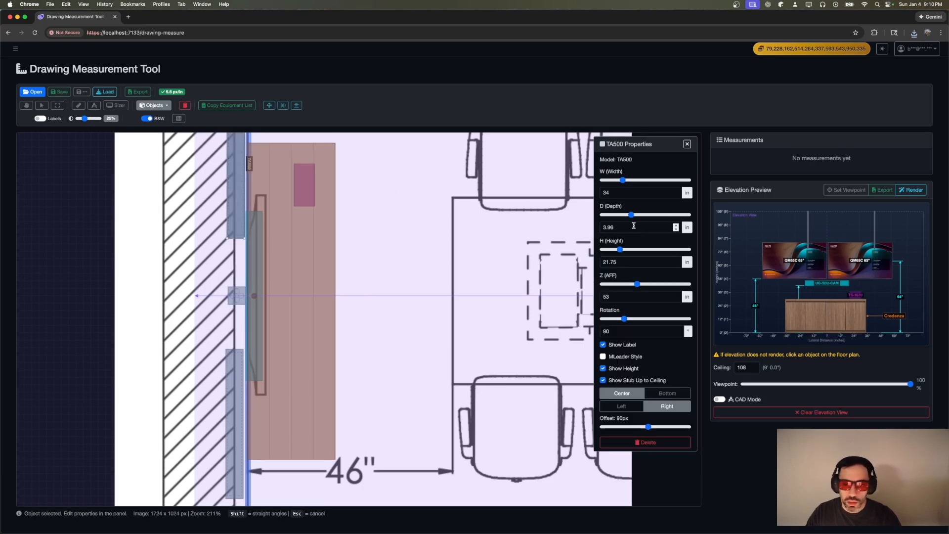
click(635, 381)
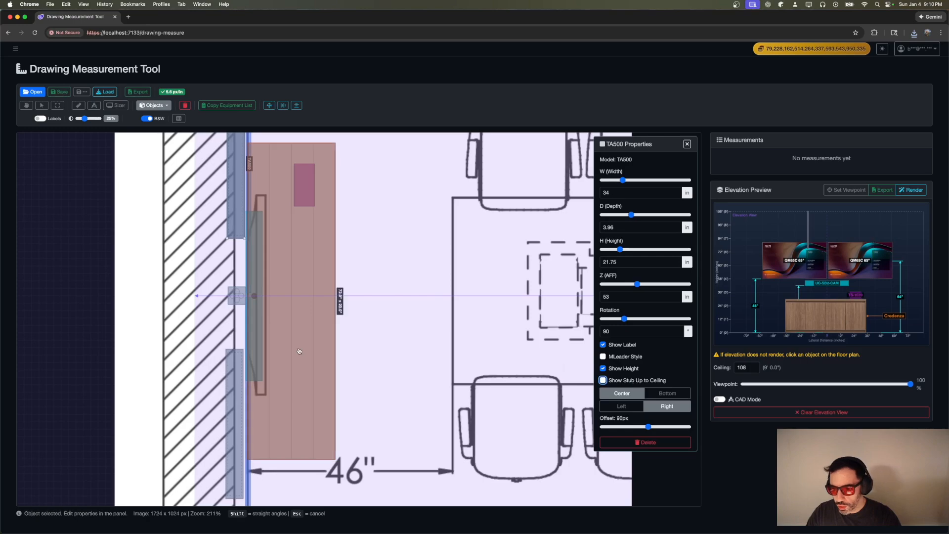
click(227, 390)
click(604, 381)
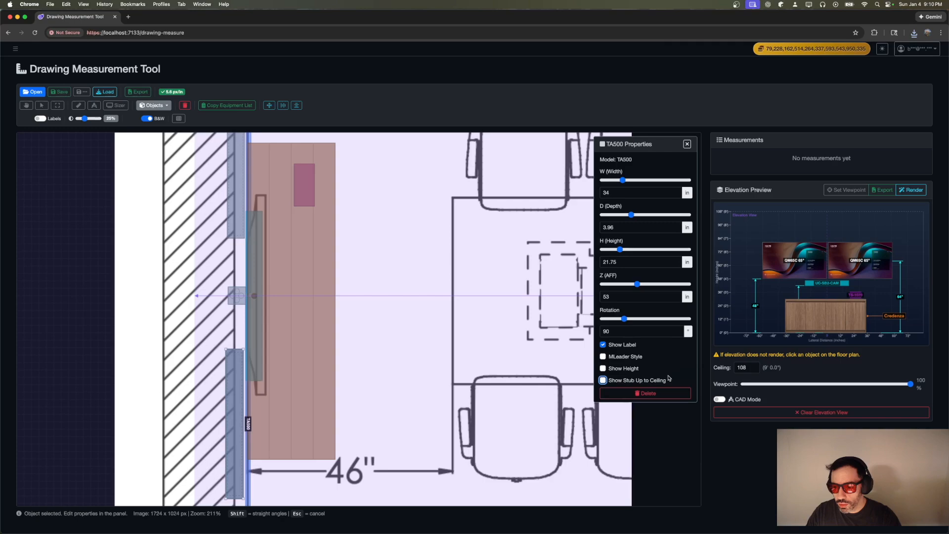
- Start a photorealistic render setup with a Dark Walnut - Flat Sawn wall finish and Dark Walnut Hardwood floor
click(912, 190)
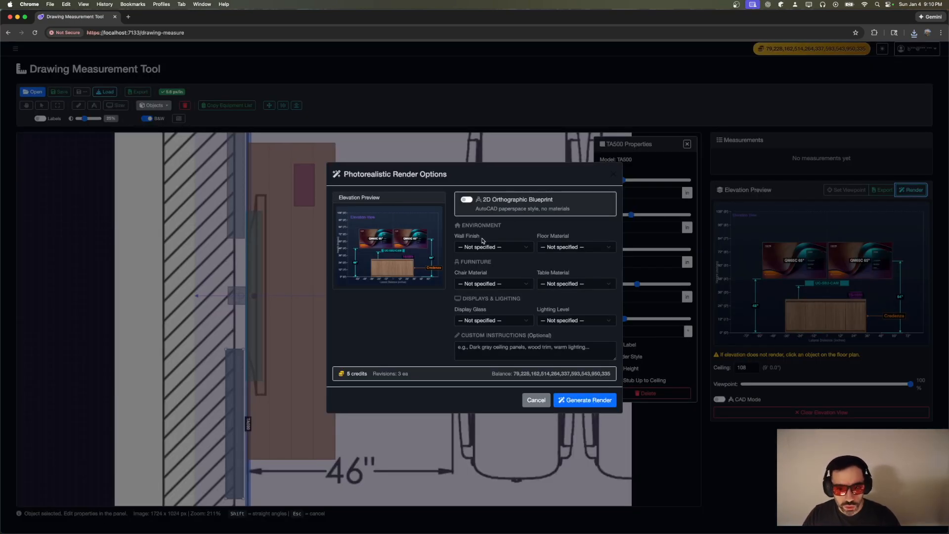
click(495, 245)
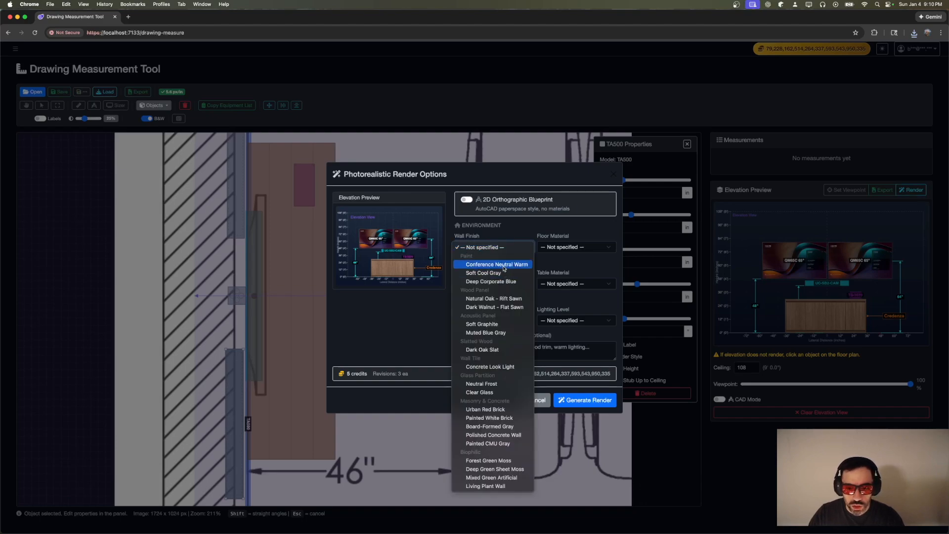
click(507, 307)
click(587, 246)
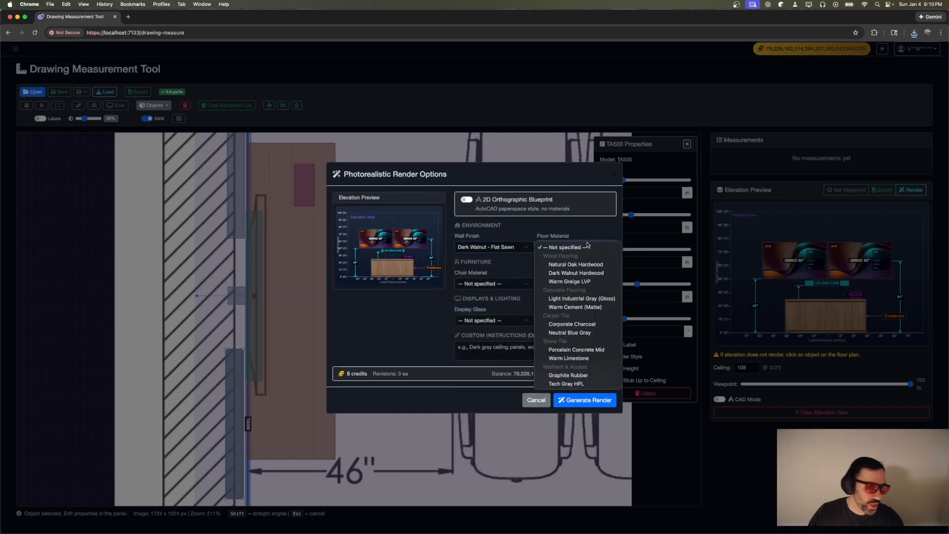
click(587, 273)
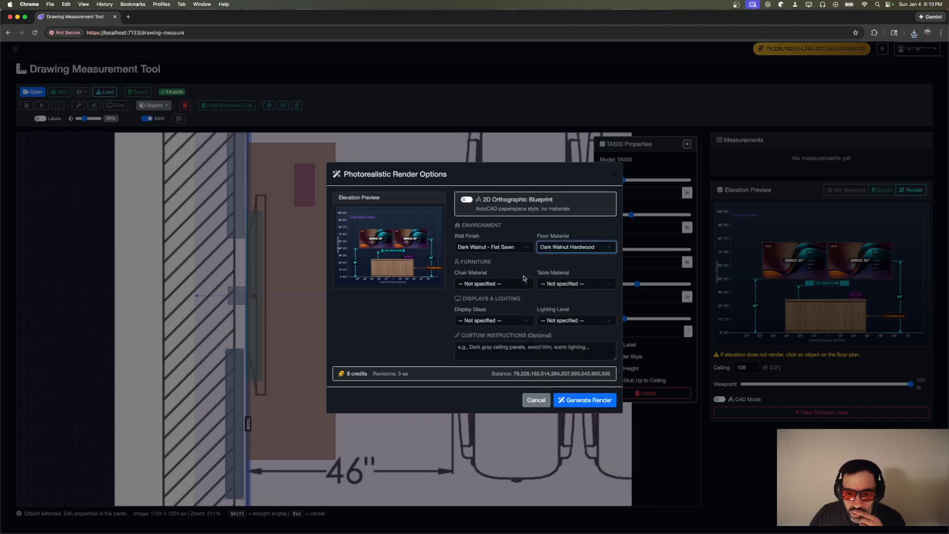
- Leave the render's chair material unspecified and set the table material to Matte Black Steel
click(499, 288)
click(507, 267)
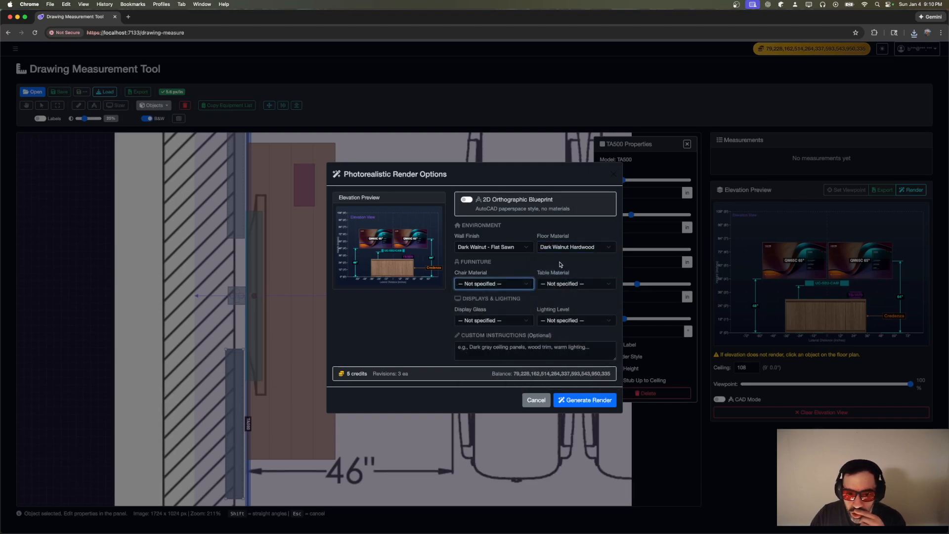
click(579, 283)
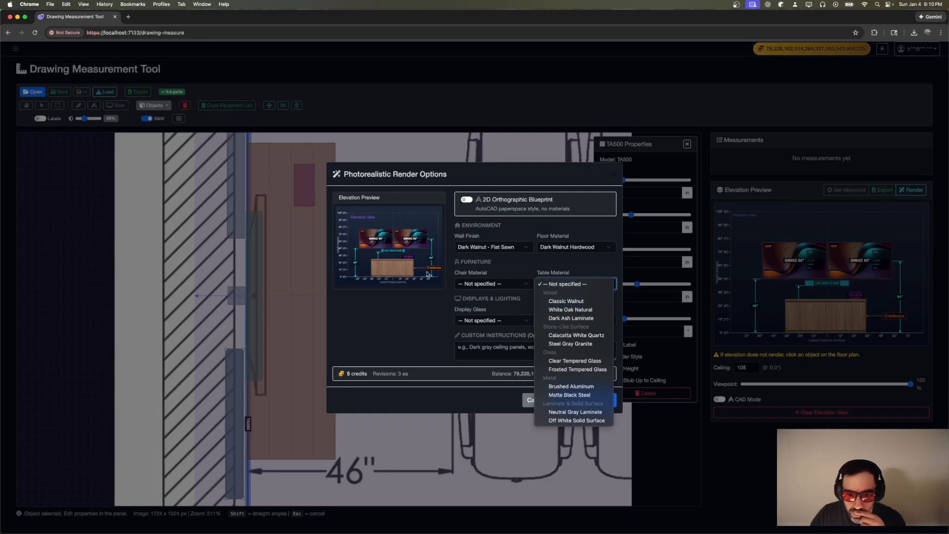
click(575, 396)
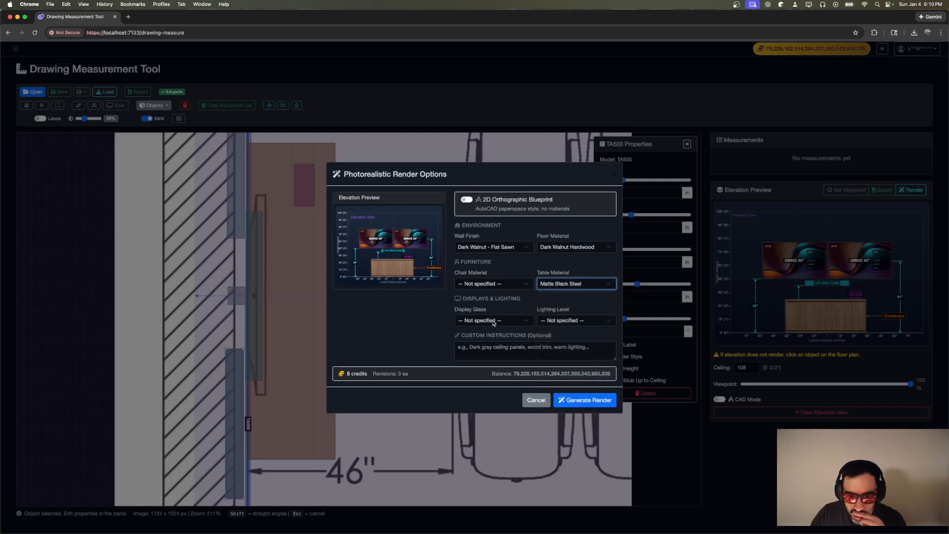
- Choose Slightly reflective display glass and Soft lighting, and generate the photorealistic render
click(530, 321)
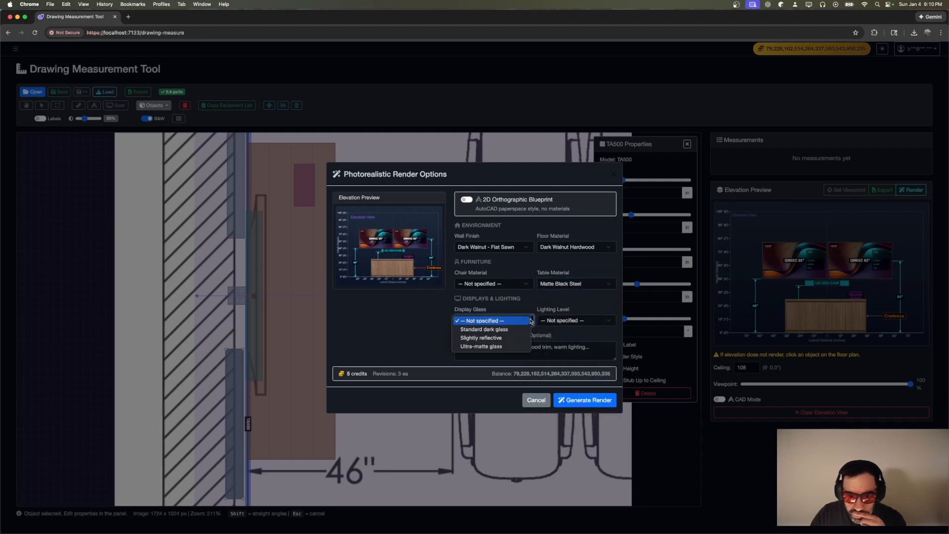
click(510, 338)
click(591, 322)
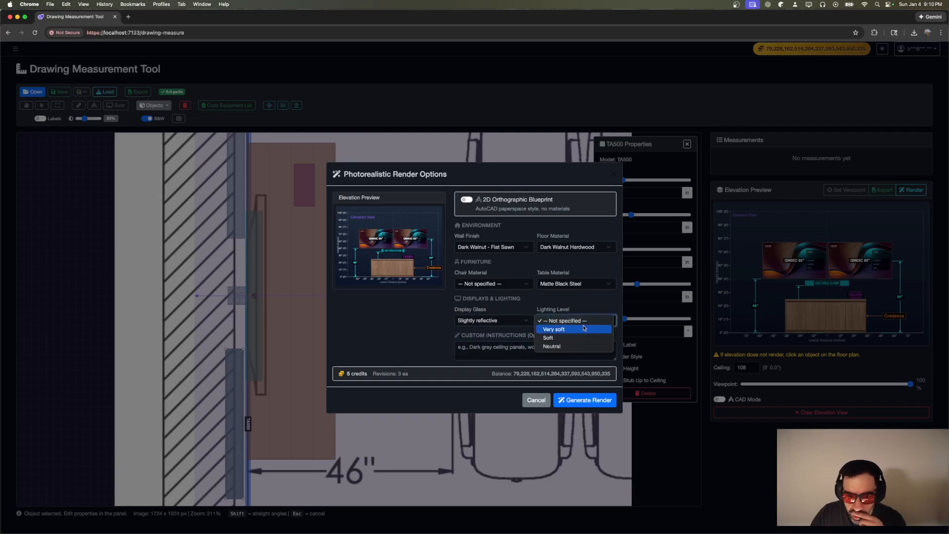
click(563, 337)
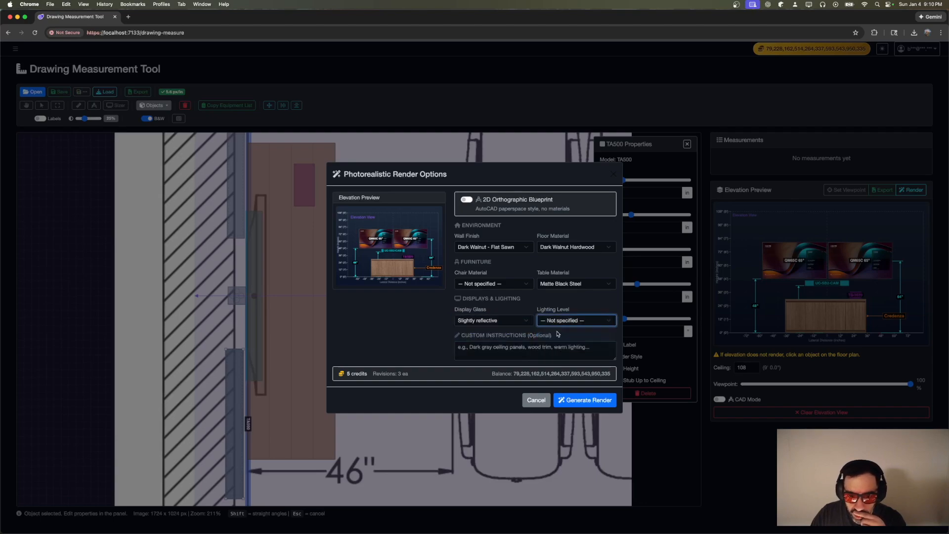
click(575, 402)
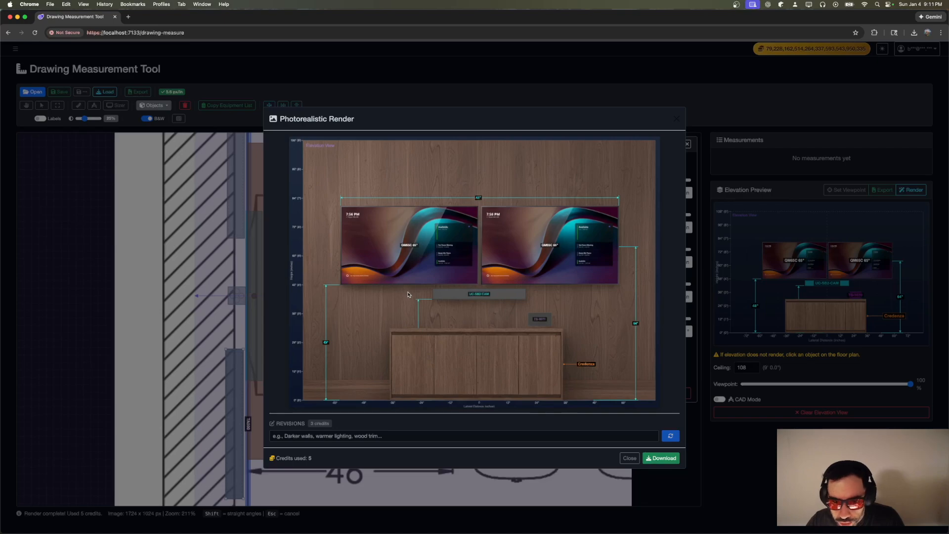
- Revise the render with the instruction "add a golden elephant statue on the credenza" and download the revised image
click(392, 434)
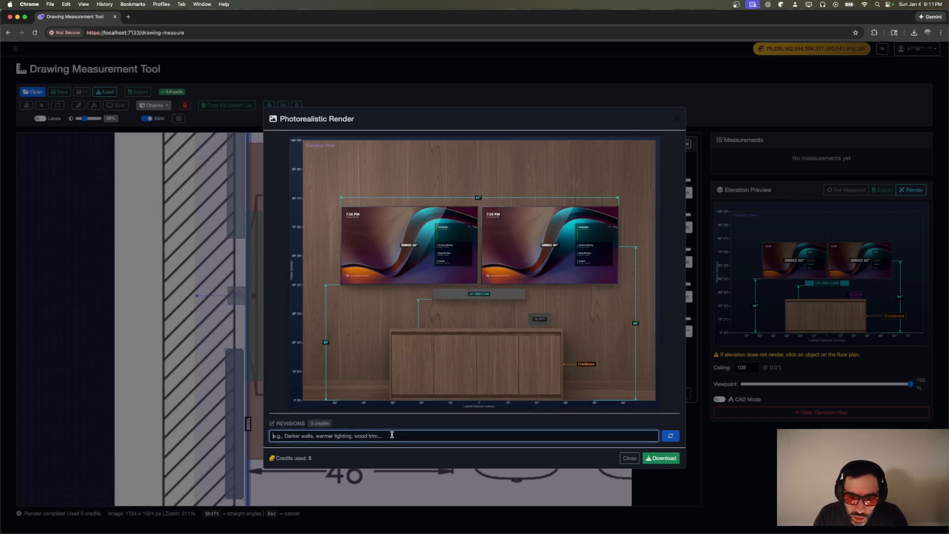
text(elephant stat)
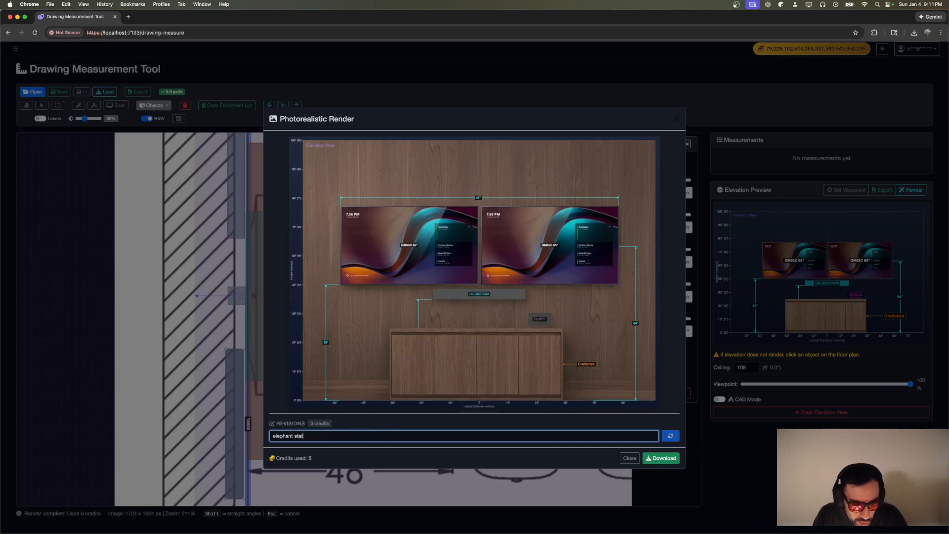
text(ue on the right)
key(BackSpace)
key(BackSpace)
key(BackSpace)
key(BackSpace)
key(BackSpace)
text(credenza)
click(273, 435)
text(add a golden)
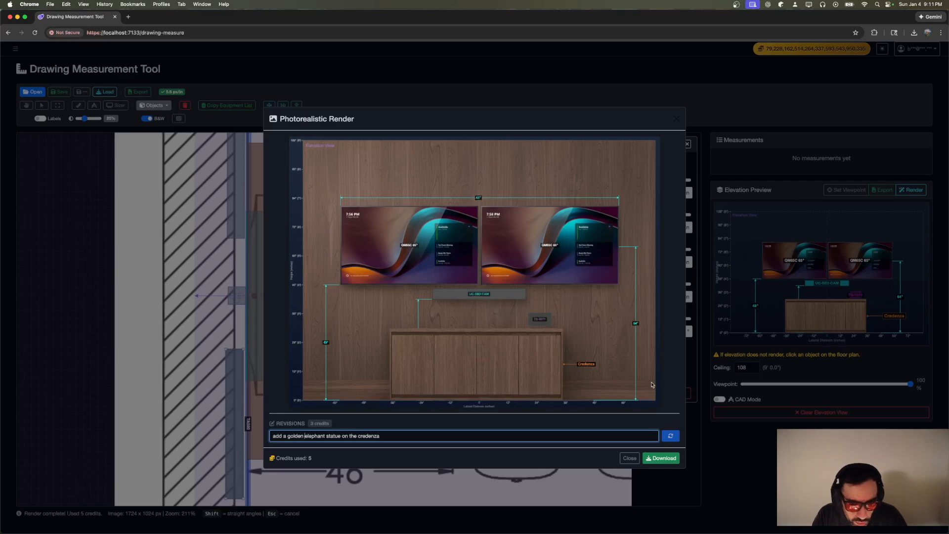
click(670, 435)
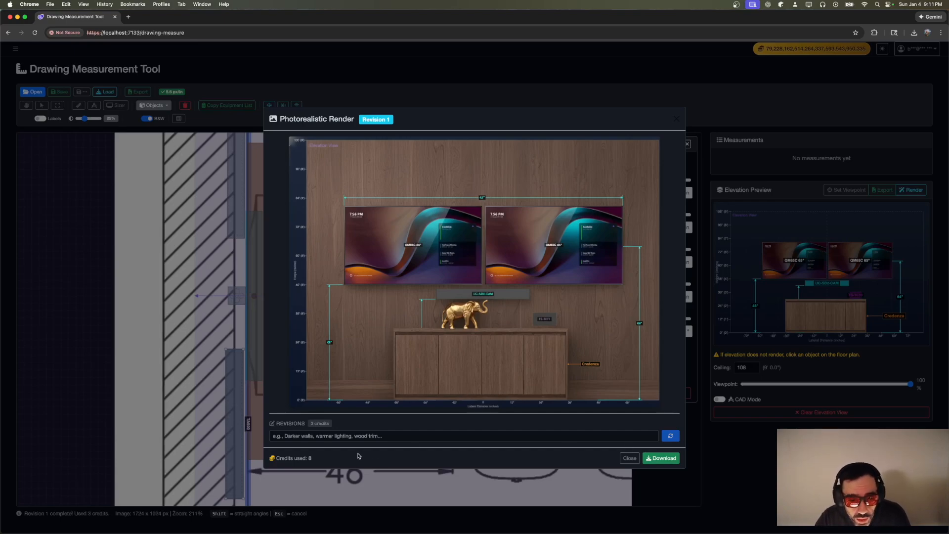
click(660, 457)
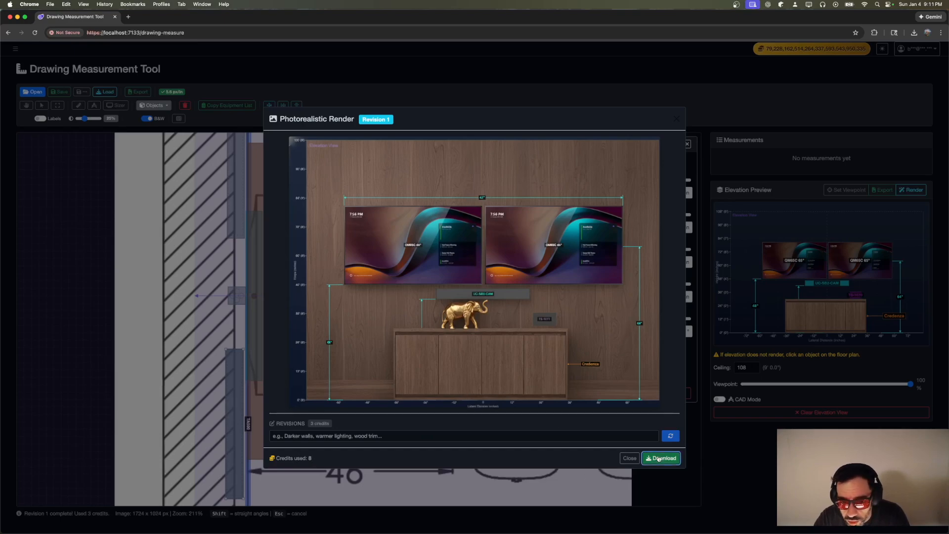